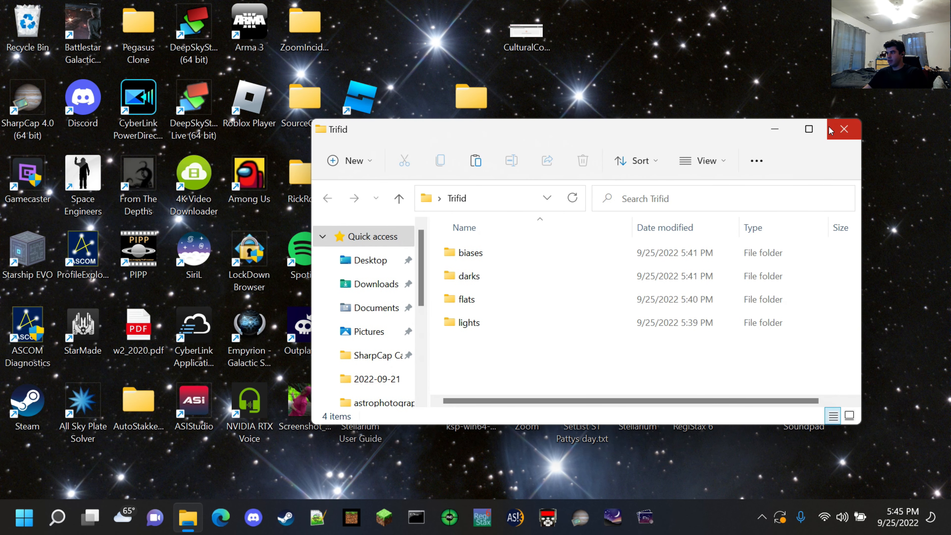
# Maximize the Trifid folder window and preview the light frame M20_00026.fits from the lights folder
pyautogui.click(817, 134)
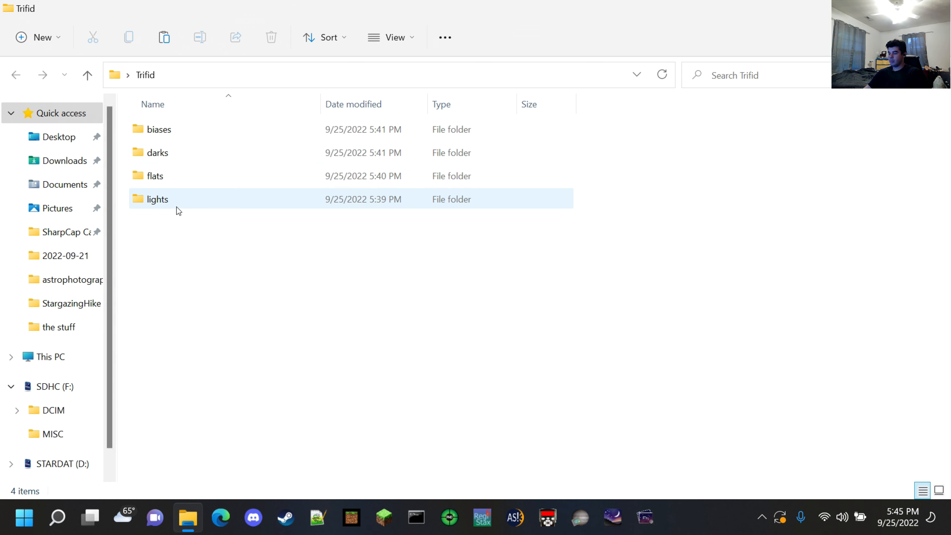
pyautogui.doubleClick(170, 200)
pyautogui.doubleClick(270, 246)
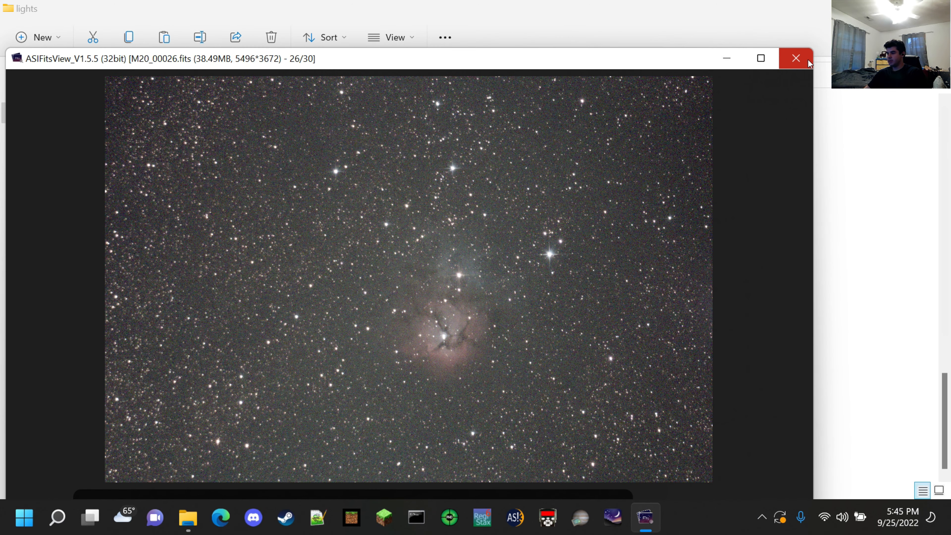
pyautogui.click(807, 60)
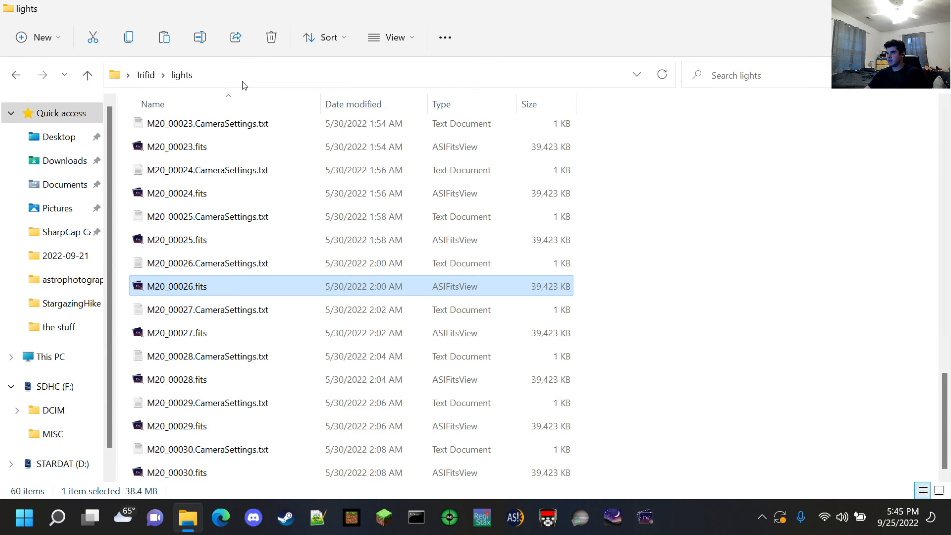
# Preview the flat frame Flat_00023.fits from the flats folder of Trifid, and close the viewer
pyautogui.click(151, 75)
pyautogui.doubleClick(175, 174)
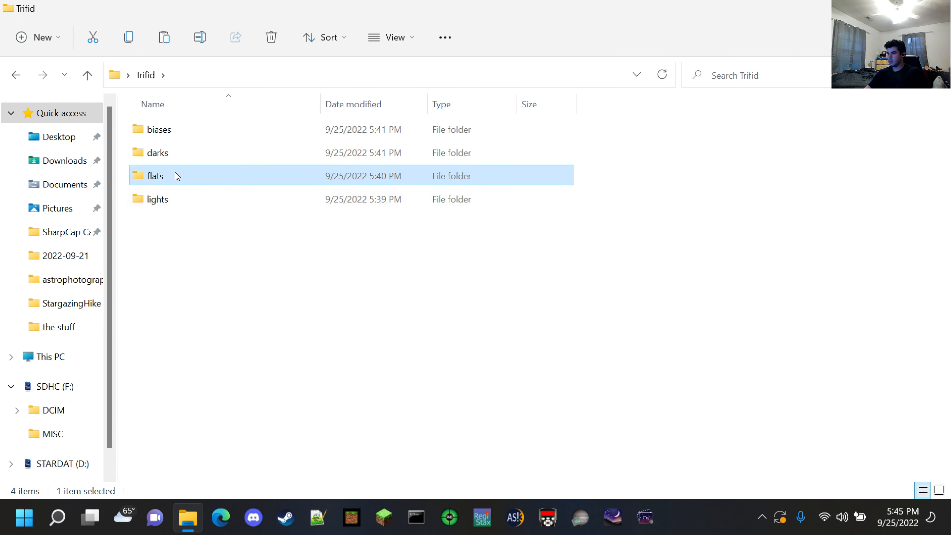
pyautogui.scroll(-12, 181, 291)
pyautogui.scroll(-1, 191, 304)
pyautogui.click(191, 308)
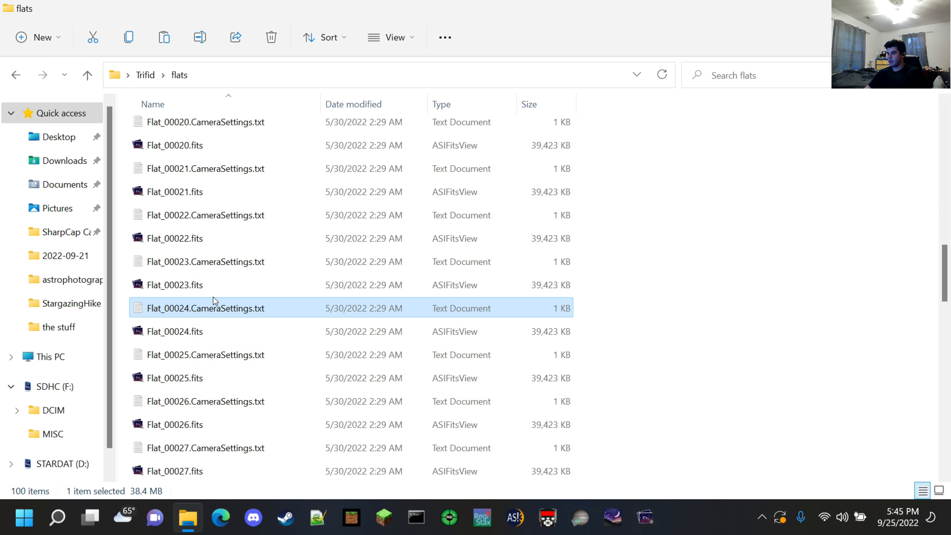
pyautogui.click(188, 290)
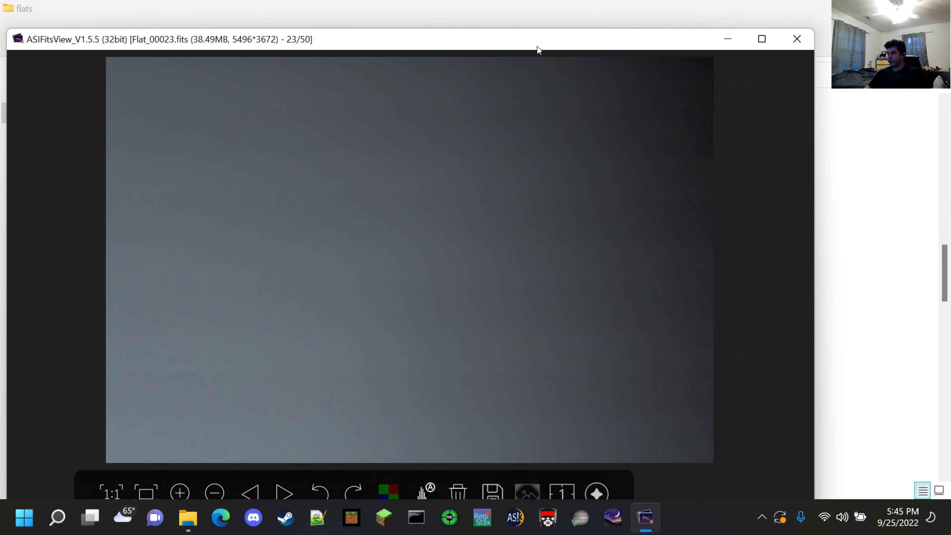
pyautogui.click(795, 36)
# Return to the Trifid folder and look at the frames in its darks folder
pyautogui.click(152, 77)
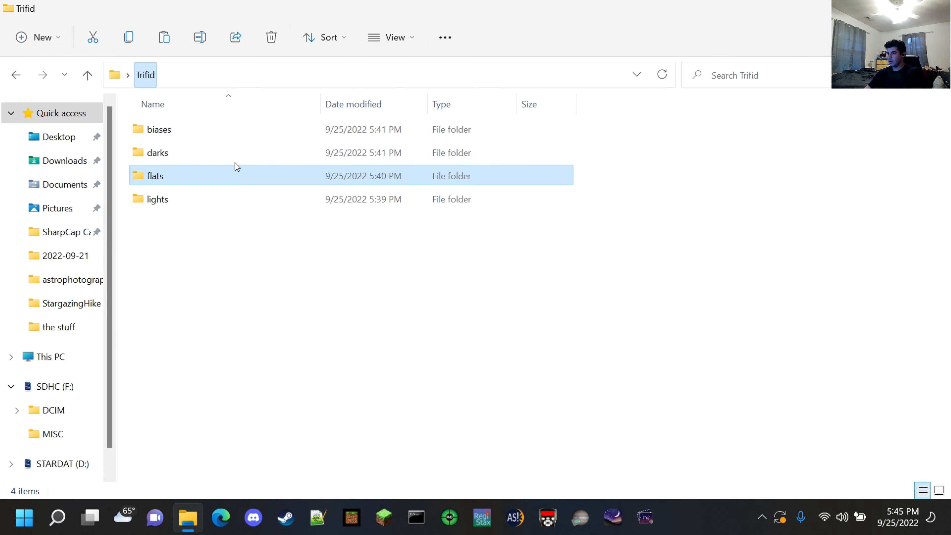
pyautogui.doubleClick(178, 156)
pyautogui.click(210, 295)
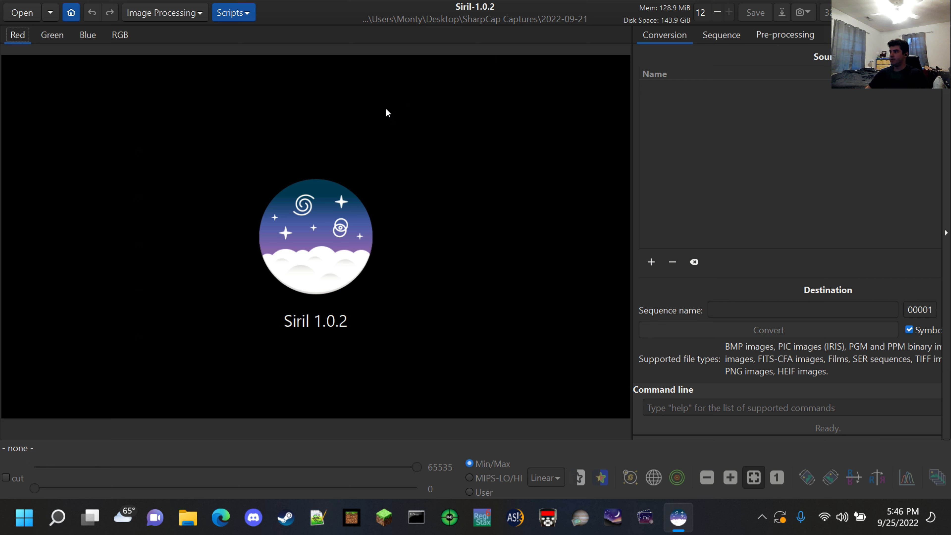
# Set the working directory to the Trifid folder on the Desktop
pyautogui.click(71, 12)
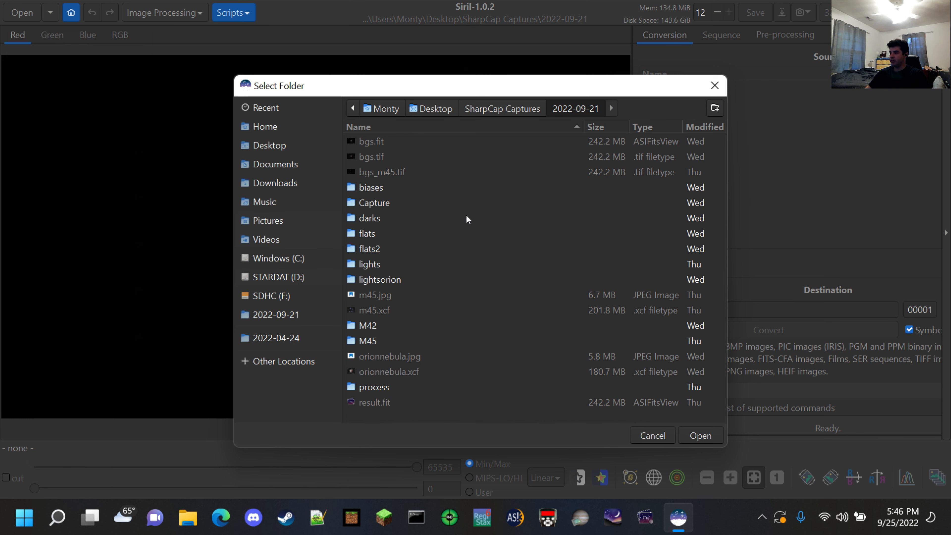
pyautogui.click(254, 143)
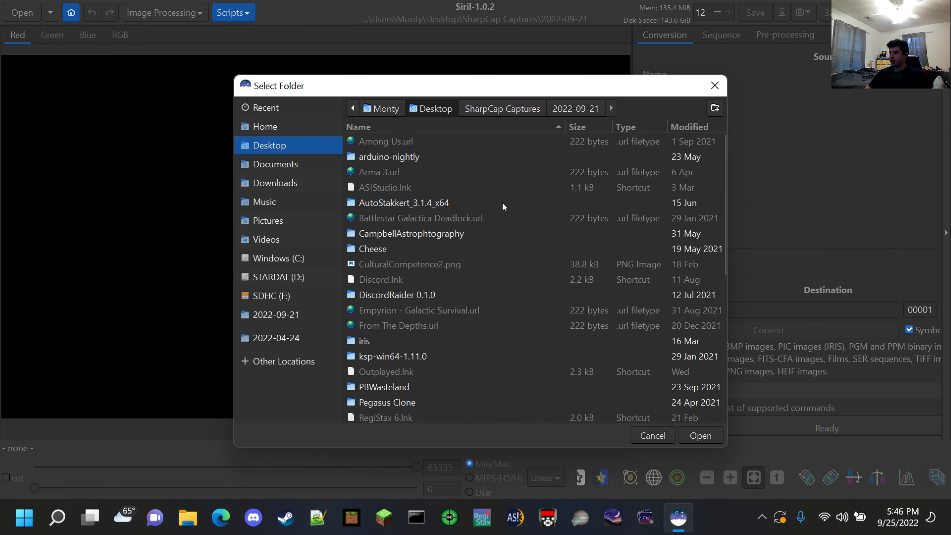
pyautogui.scroll(-5, 463, 218)
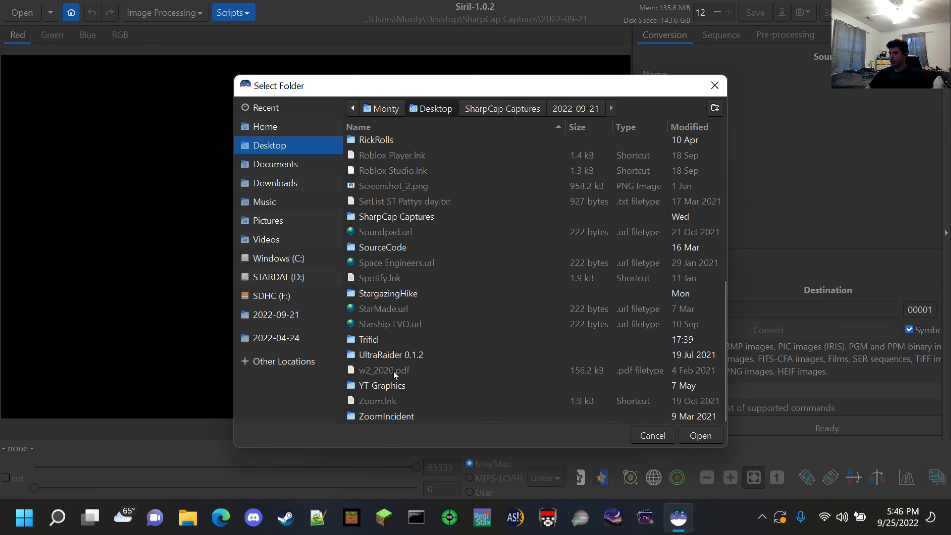
pyautogui.click(362, 339)
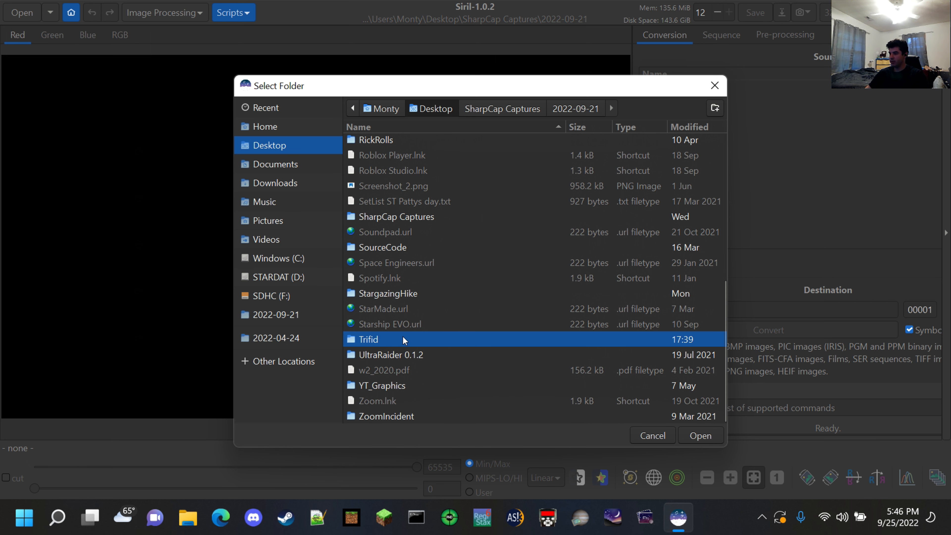
pyautogui.click(713, 436)
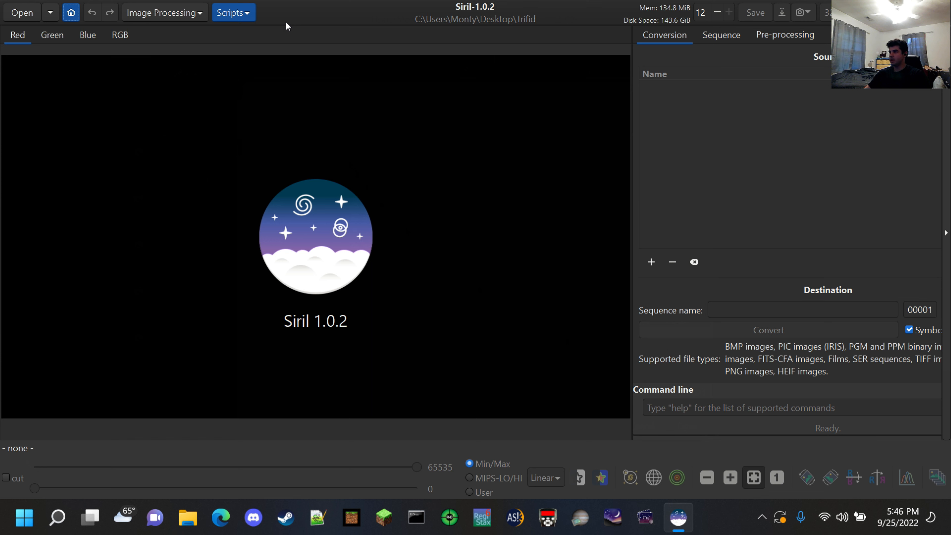
# Run the OSC_Preprocessing script to stack the frames, and check the total execution time in the log
pyautogui.click(246, 16)
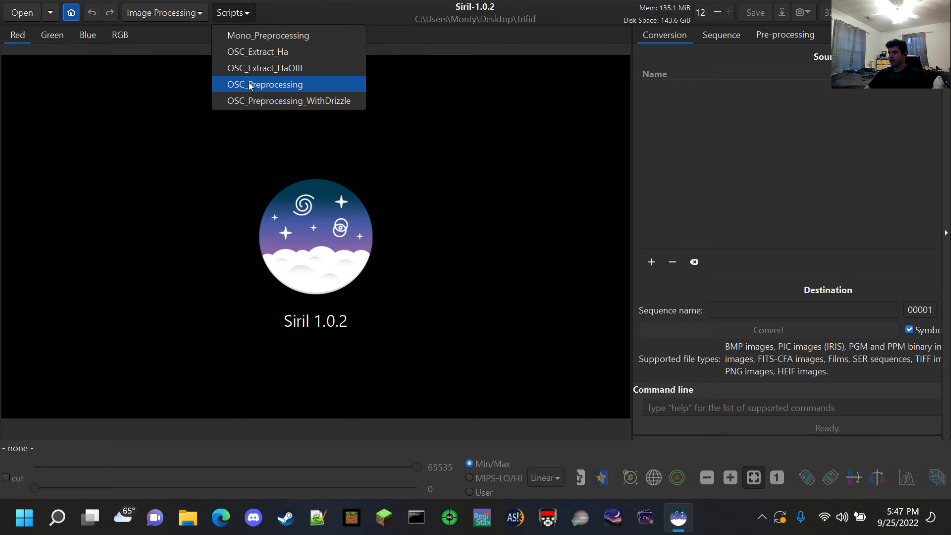
pyautogui.click(267, 84)
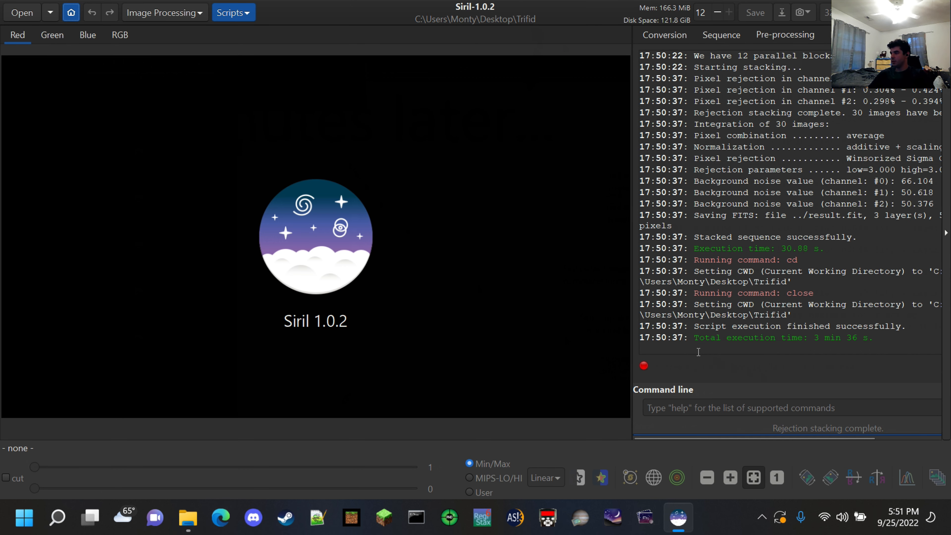
pyautogui.moveTo(694, 342); pyautogui.dragTo(882, 340)
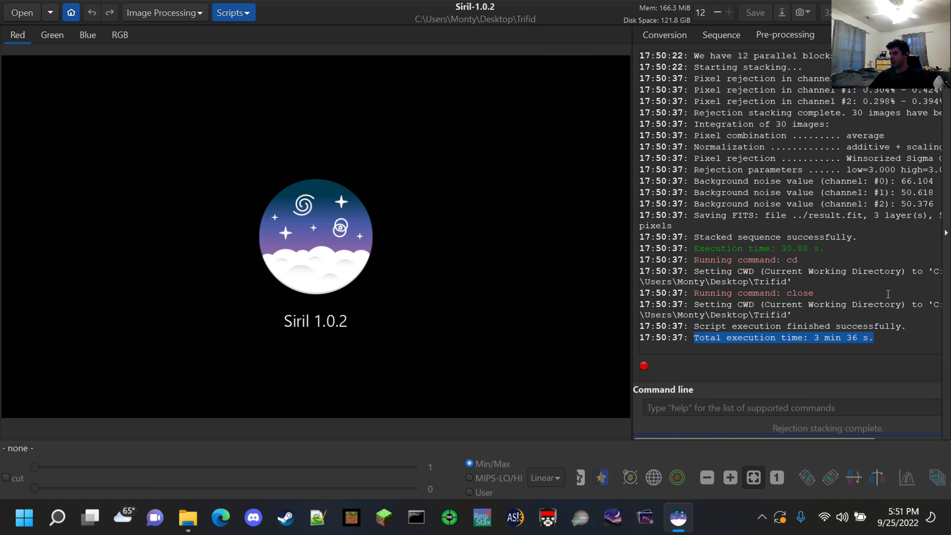
pyautogui.click(876, 327)
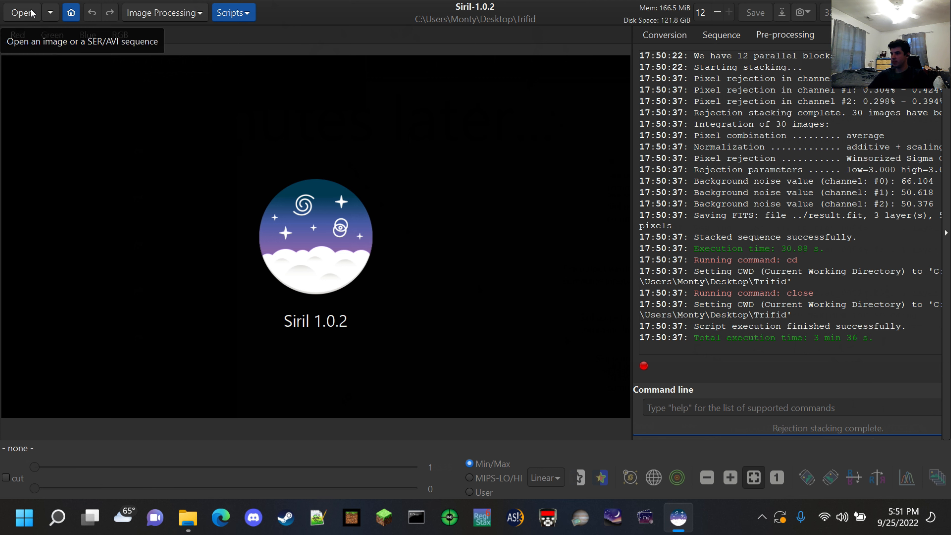
# Open the stacked image result.fit from the Trifid folder
pyautogui.click(22, 13)
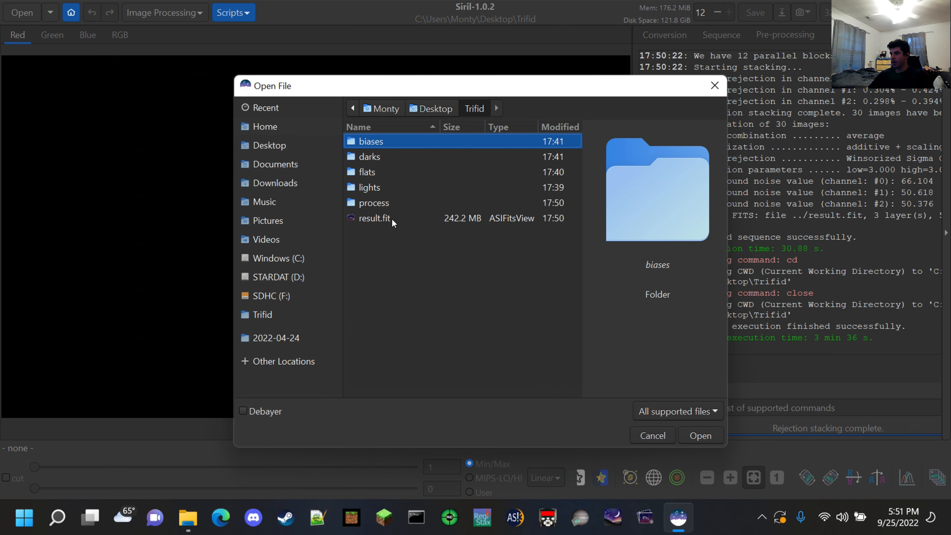
pyautogui.click(390, 217)
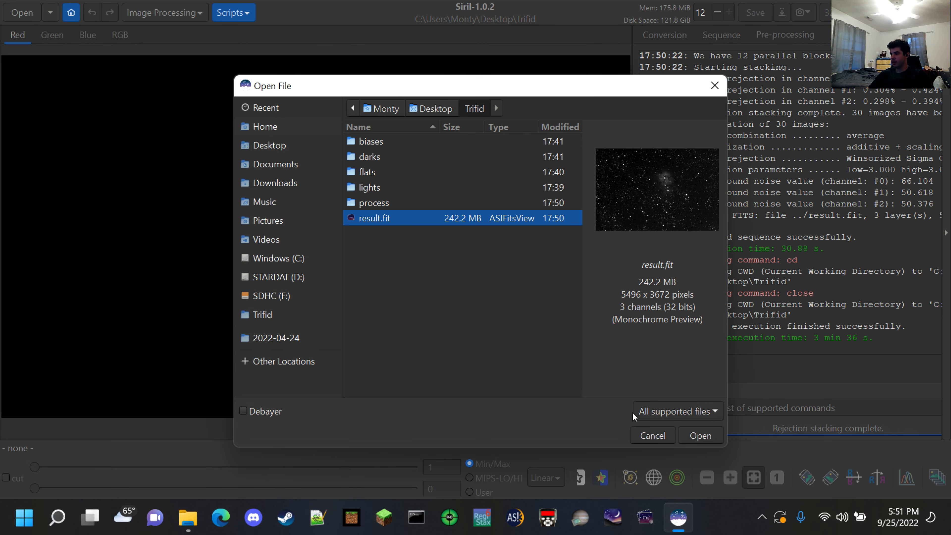
pyautogui.click(700, 435)
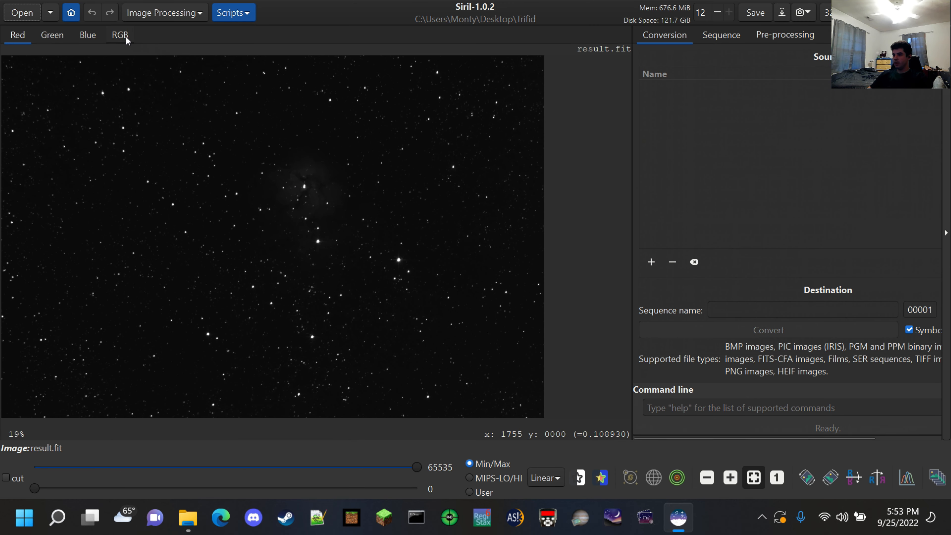
# Compare the blue, green and red channels of the stacked image, and return to the RGB composite view
pyautogui.click(125, 36)
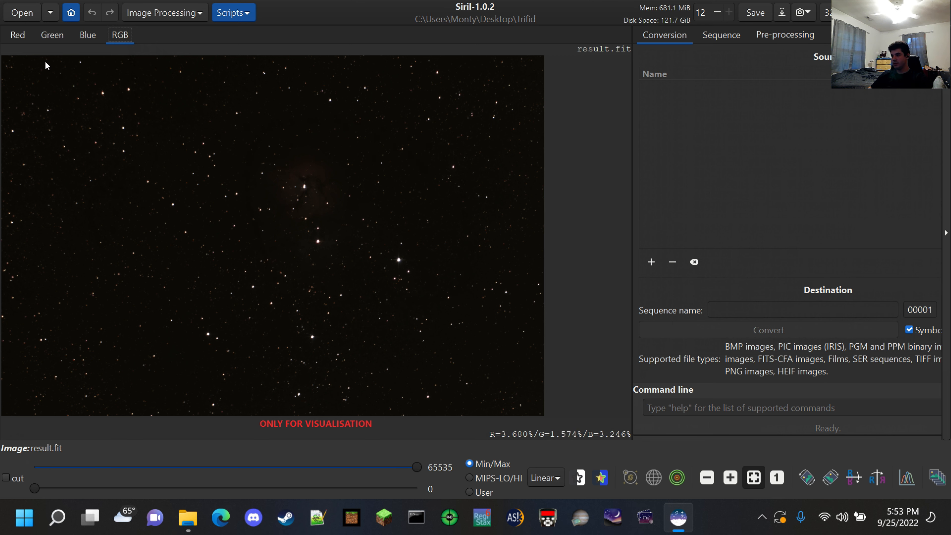
pyautogui.click(85, 38)
pyautogui.click(56, 35)
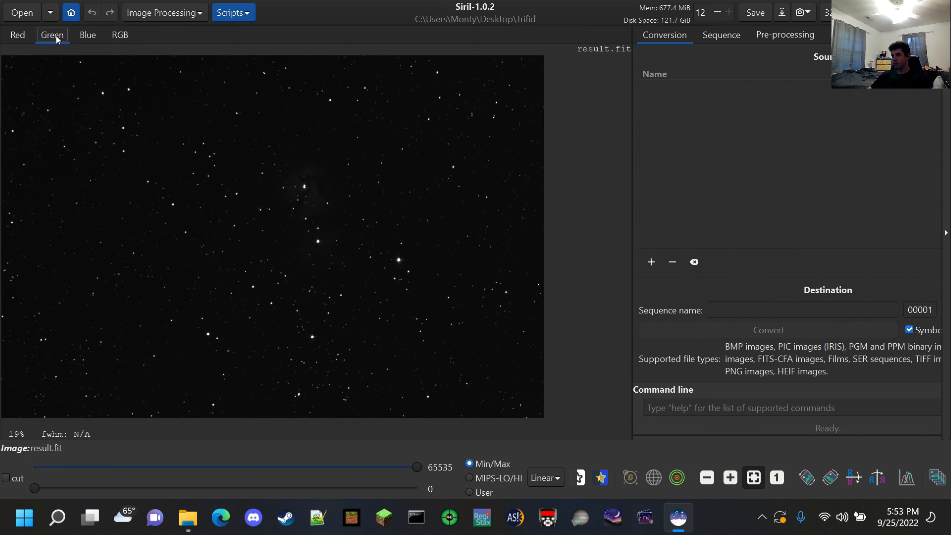
pyautogui.click(27, 35)
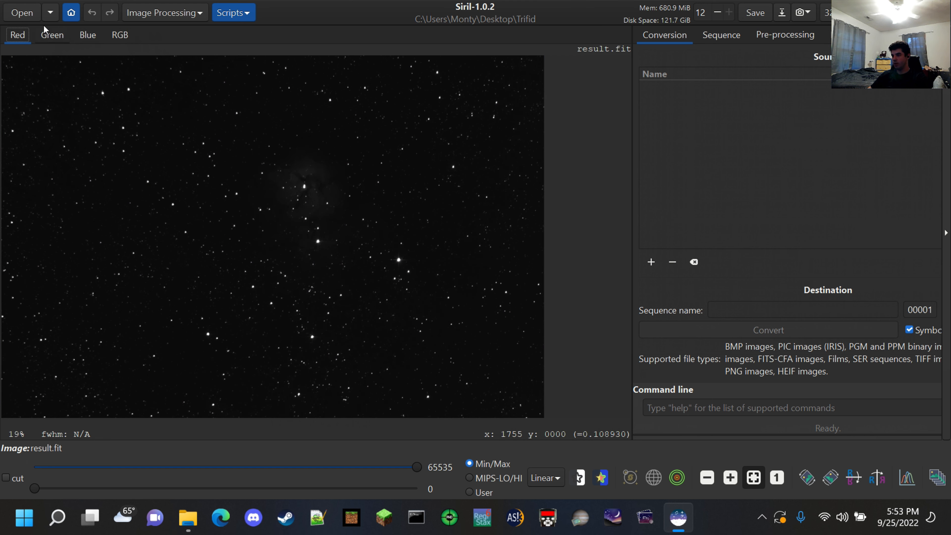
pyautogui.click(119, 34)
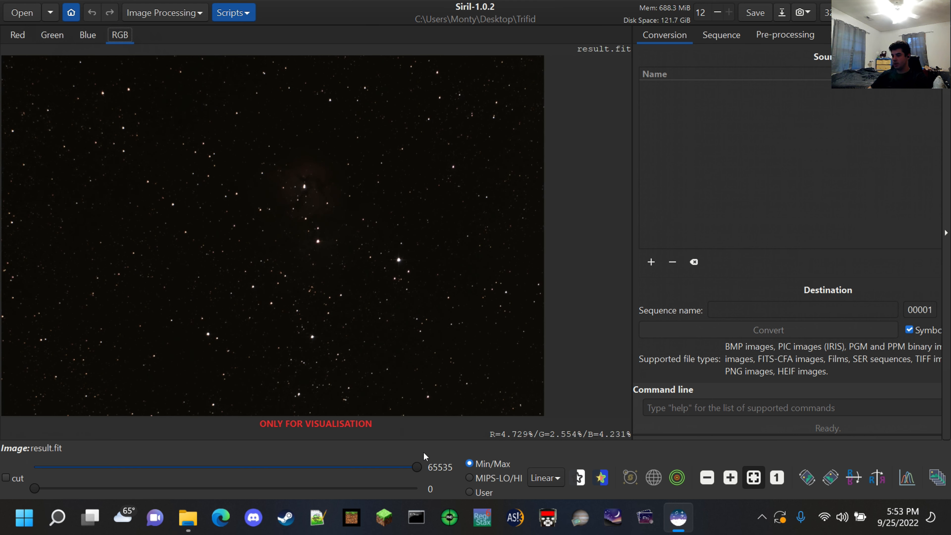
# Brighten the RGB preview by lowering the upper display cutoff to about 5787
pyautogui.moveTo(420, 464); pyautogui.dragTo(77, 471)
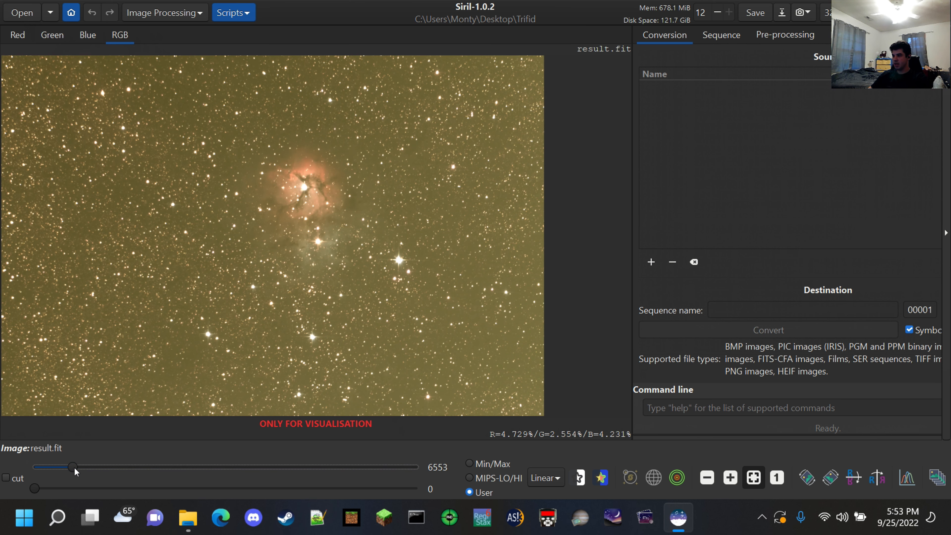
pyautogui.moveTo(75, 471); pyautogui.dragTo(416, 451)
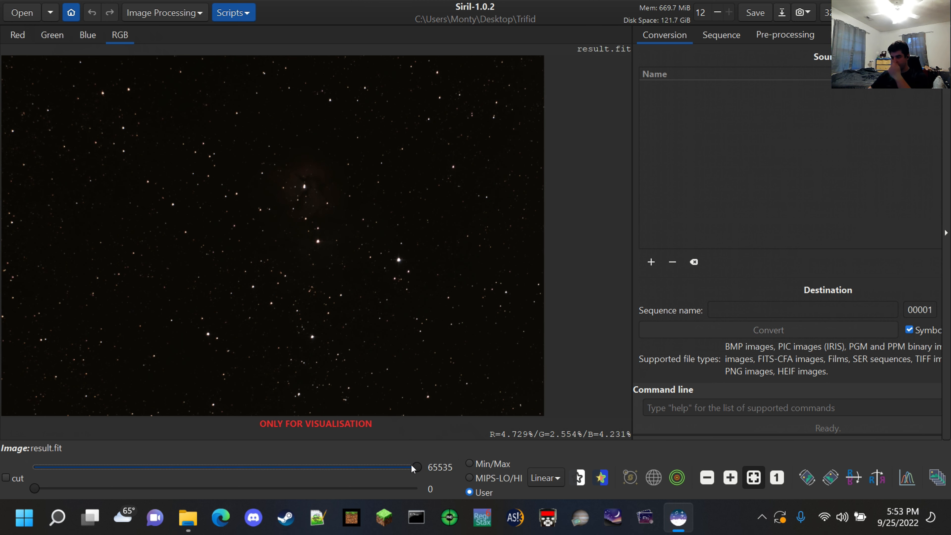
pyautogui.moveTo(416, 468); pyautogui.dragTo(104, 481)
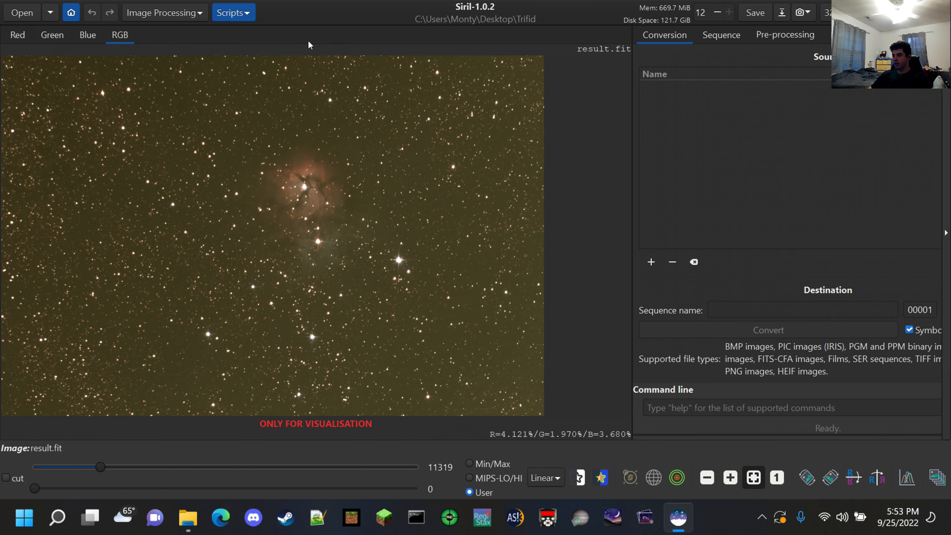
pyautogui.moveTo(97, 473); pyautogui.dragTo(56, 467)
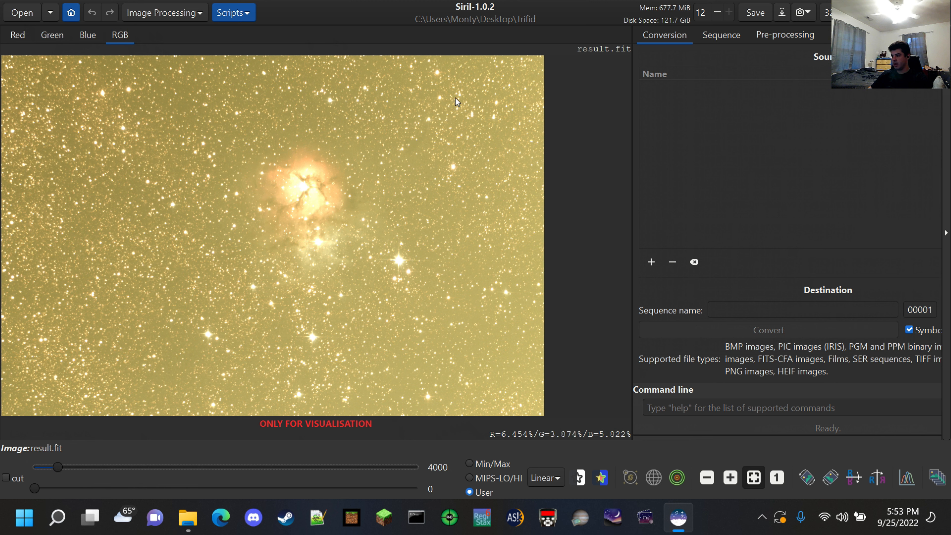
pyautogui.moveTo(58, 467); pyautogui.dragTo(69, 467)
# Generate background samples with Background Extraction, using a grid tolerance of 1.31 and keeping the dialog off the image
pyautogui.click(190, 12)
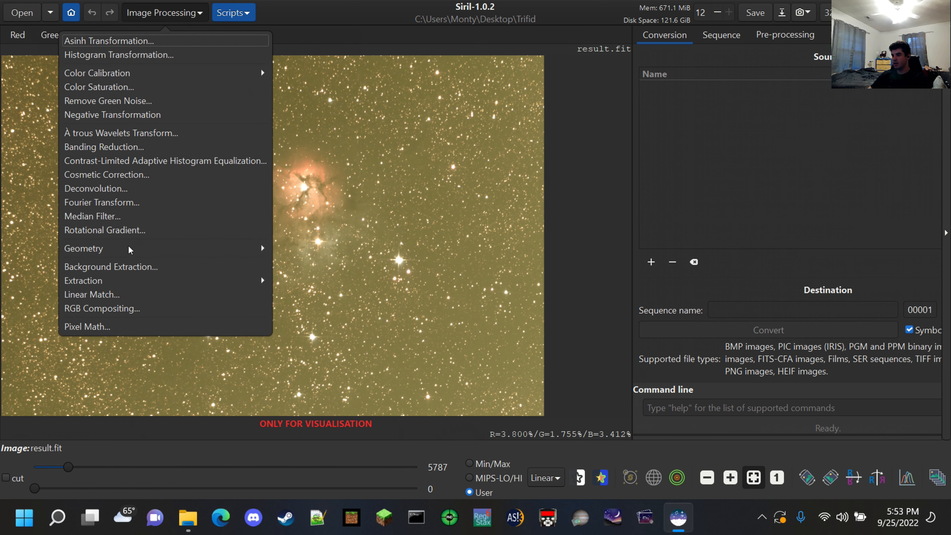
pyautogui.click(118, 266)
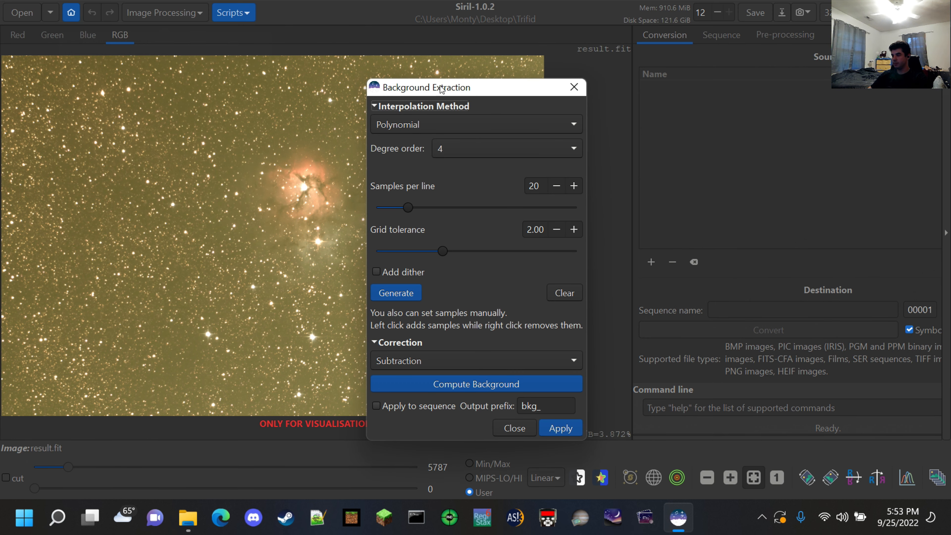
pyautogui.moveTo(440, 88); pyautogui.dragTo(681, 65)
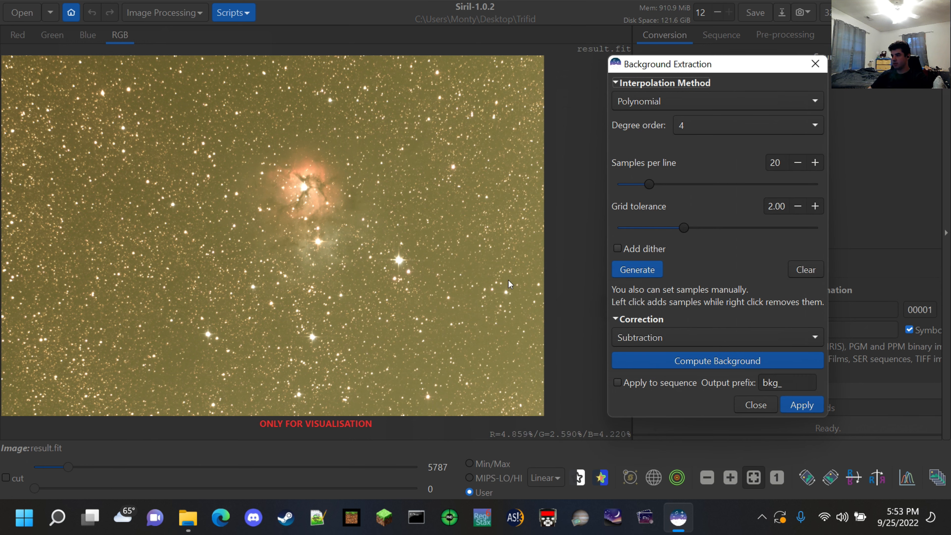
pyautogui.click(643, 275)
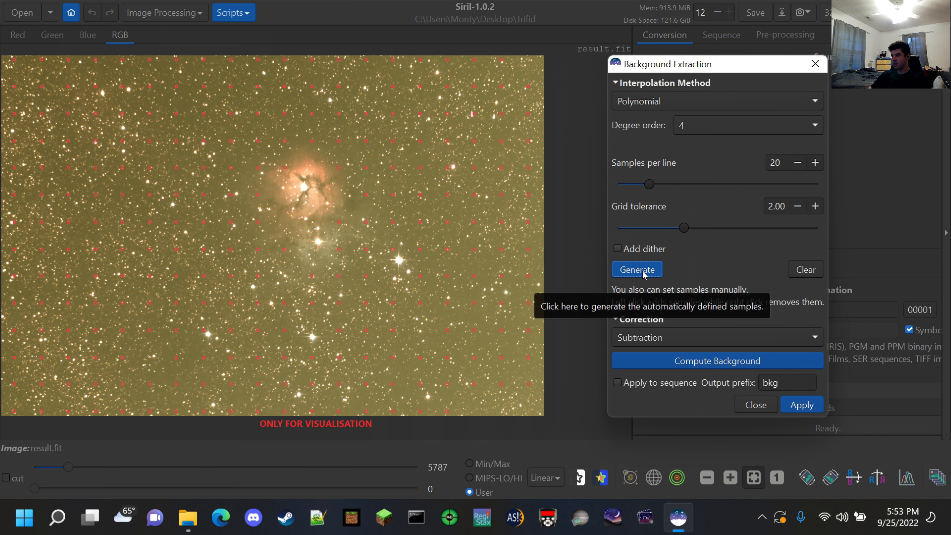
pyautogui.moveTo(673, 225); pyautogui.dragTo(663, 230)
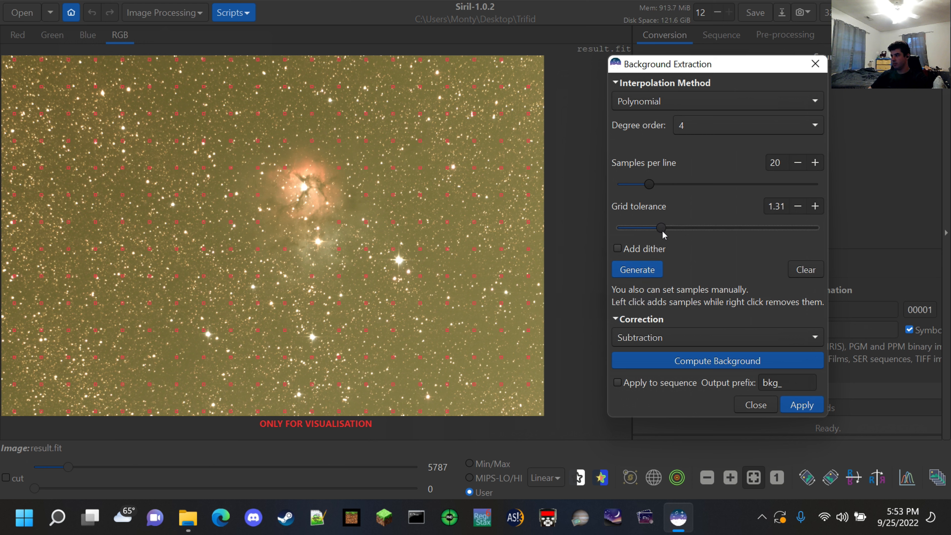
pyautogui.click(654, 273)
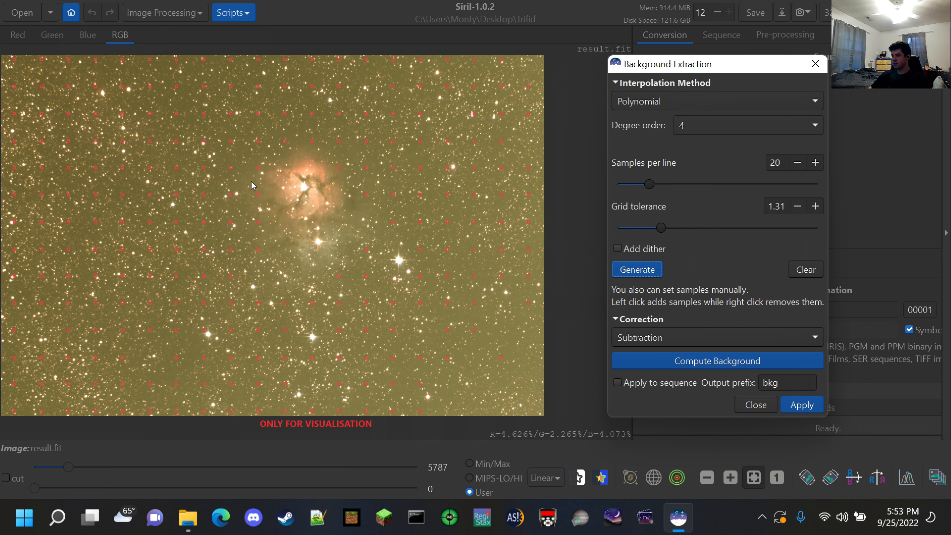
# Examine how the background samples are placed across the star field and around the nebula
pyautogui.scroll(5, 213, 207)
pyautogui.scroll(-1, 201, 284)
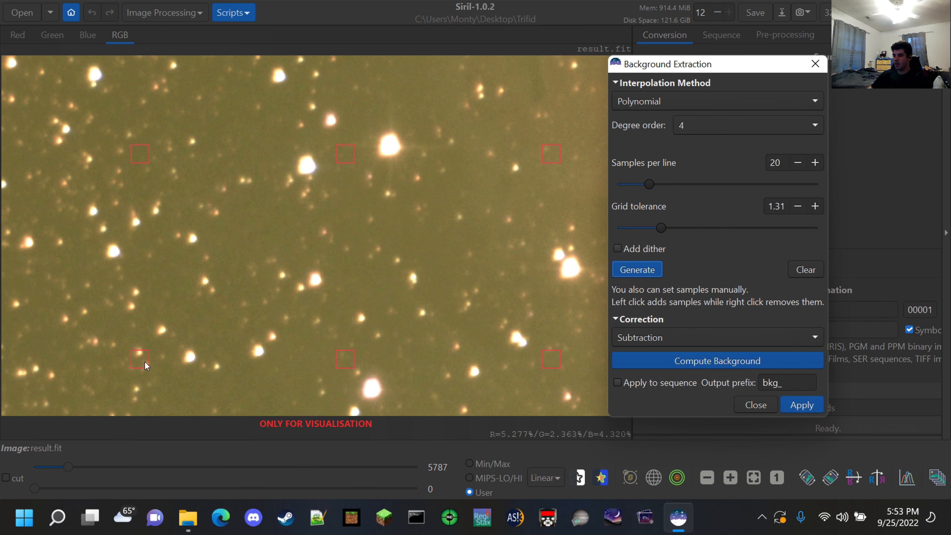
pyautogui.scroll(-3, 542, 215)
pyautogui.scroll(2, 541, 207)
pyautogui.scroll(-2, 542, 207)
pyautogui.scroll(3, 561, 206)
pyautogui.scroll(-4, 528, 210)
pyautogui.scroll(1, 528, 209)
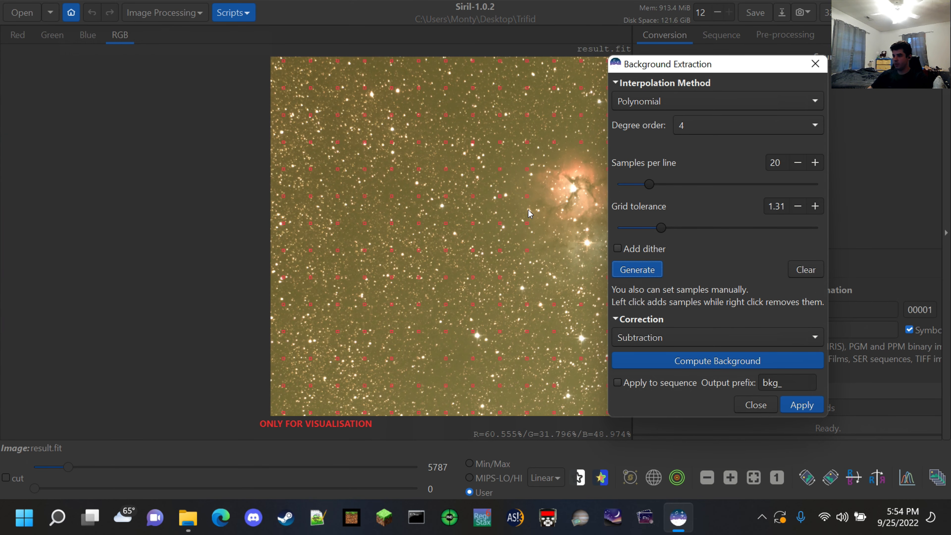
pyautogui.scroll(-1, 450, 280)
pyautogui.scroll(2, 513, 239)
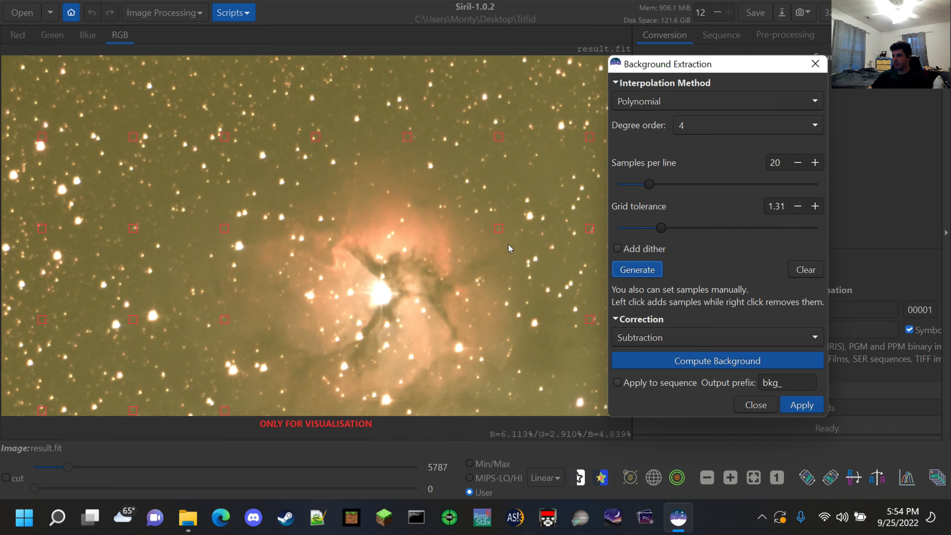
pyautogui.scroll(-4, 483, 300)
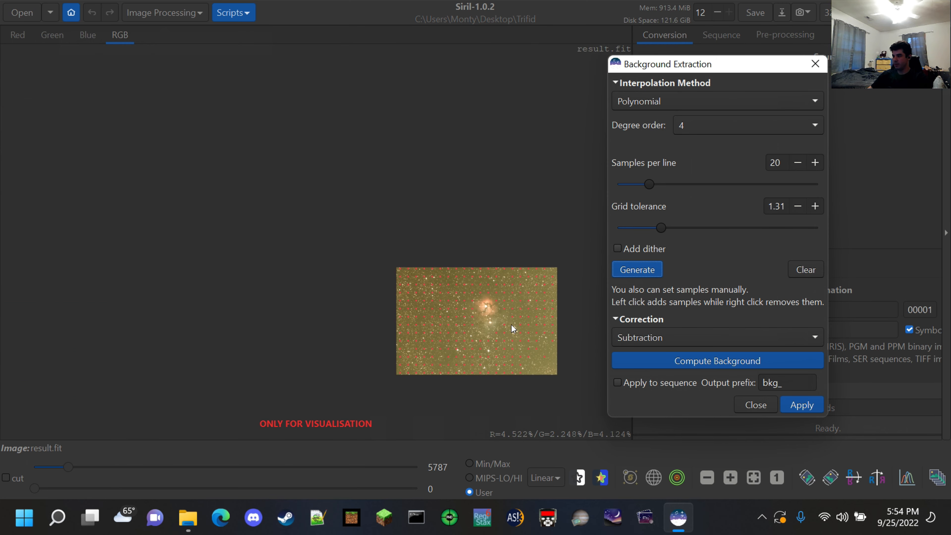
pyautogui.scroll(2, 524, 338)
pyautogui.scroll(1, 533, 353)
# Regenerate the background samples with a grid tolerance of 1.18
pyautogui.moveTo(658, 234); pyautogui.dragTo(654, 233)
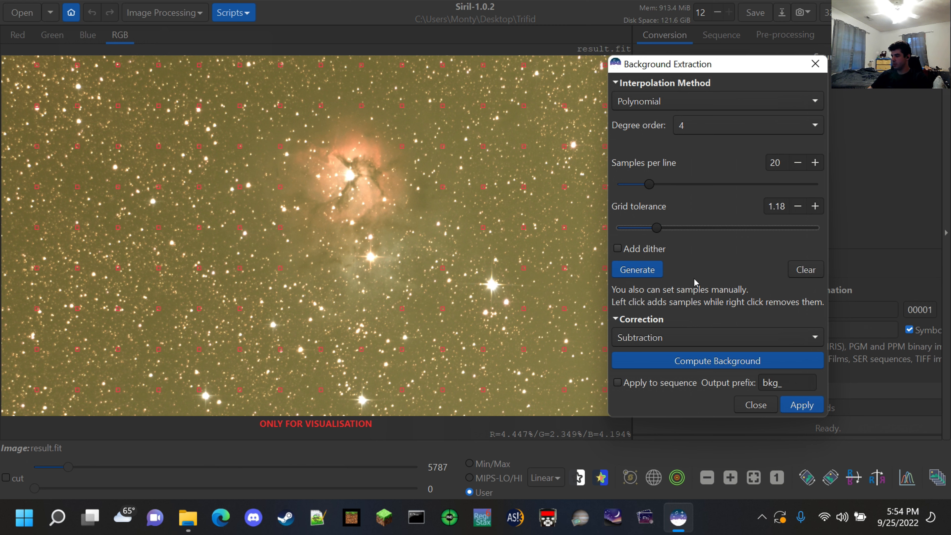
pyautogui.click(655, 270)
pyautogui.scroll(-3, 448, 252)
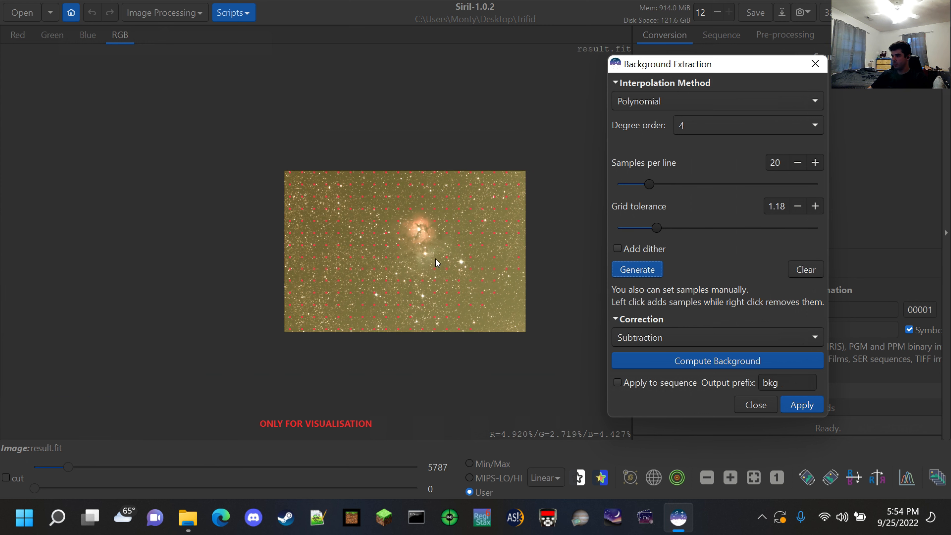
pyautogui.scroll(2, 436, 259)
# Compute the background with Subtraction correction and apply the extraction to the image
pyautogui.click(697, 364)
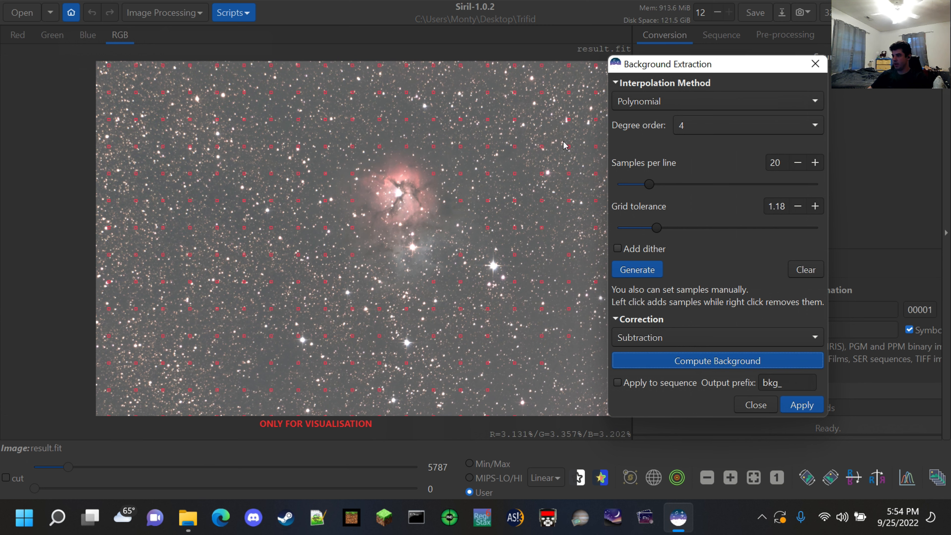
pyautogui.scroll(2, 516, 302)
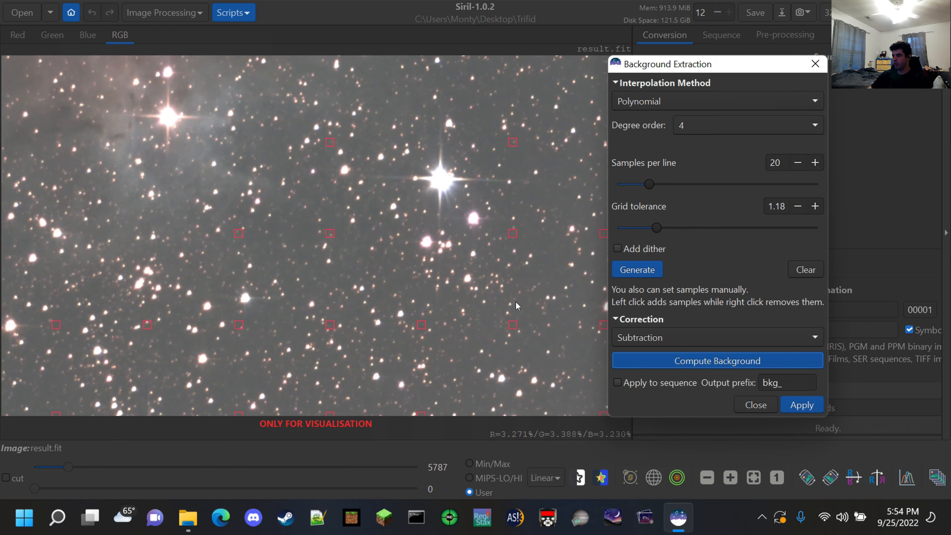
pyautogui.scroll(-3, 336, 263)
pyautogui.scroll(1, 305, 247)
pyautogui.click(803, 405)
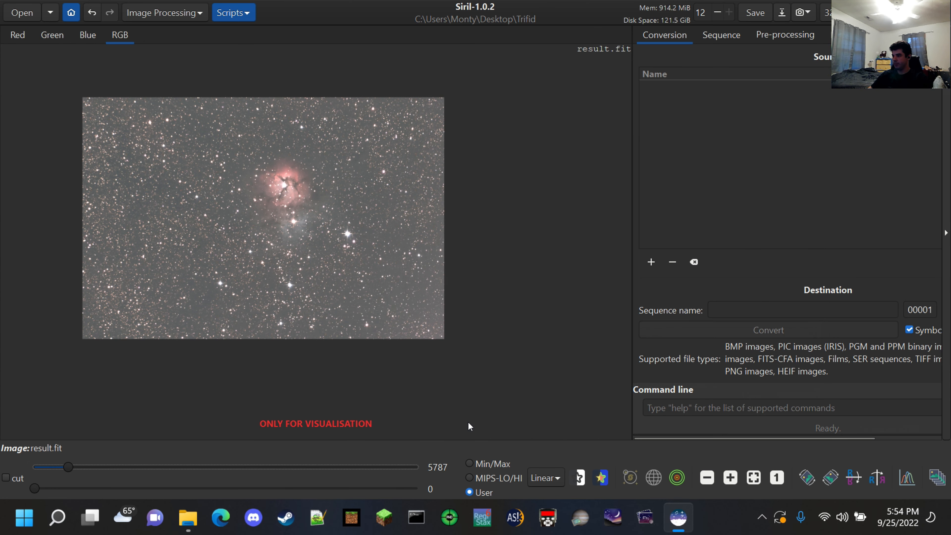
pyautogui.scroll(1, 305, 140)
pyautogui.scroll(-2, 304, 144)
pyautogui.scroll(1, 241, 187)
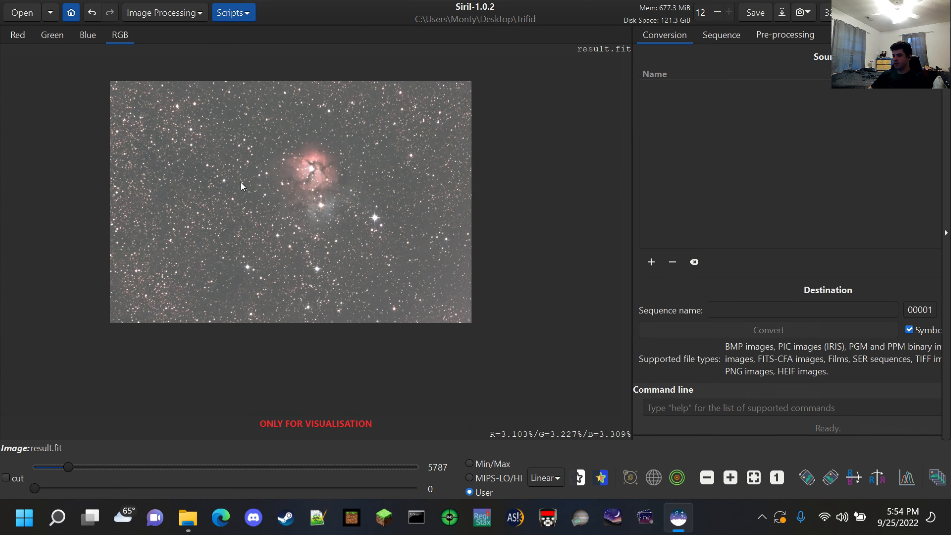
# Open Photometric Color Calibration, keep its dialog clear of the nebula, and fill in the image parameters from the image metadata
pyautogui.click(197, 14)
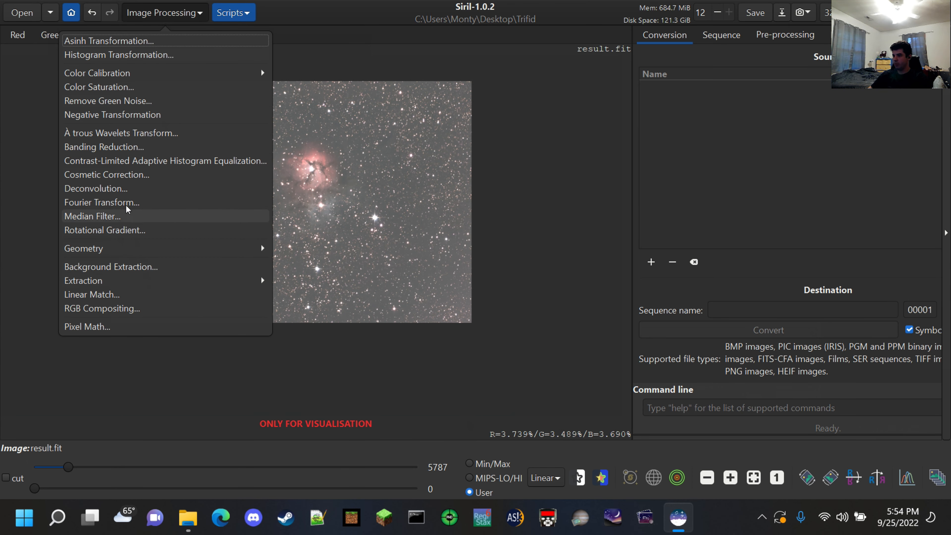
pyautogui.click(259, 69)
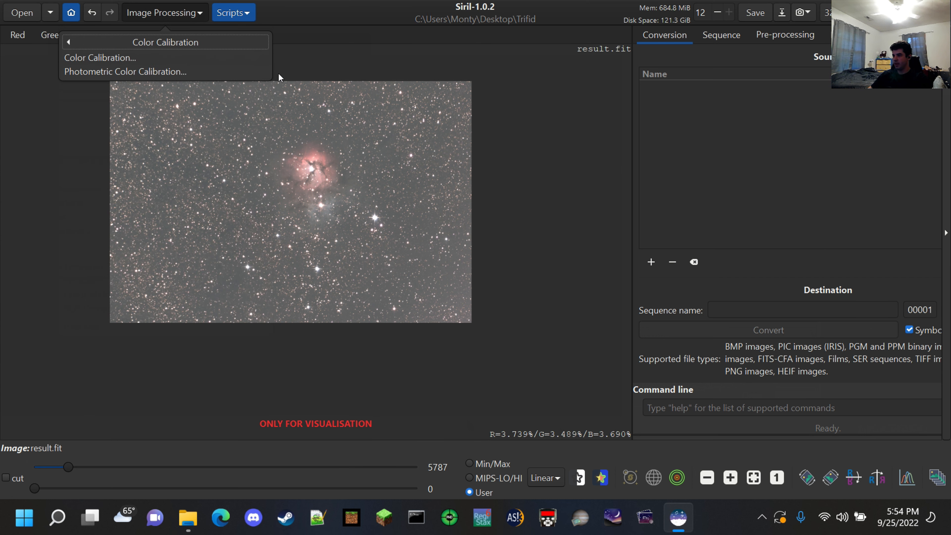
pyautogui.click(187, 72)
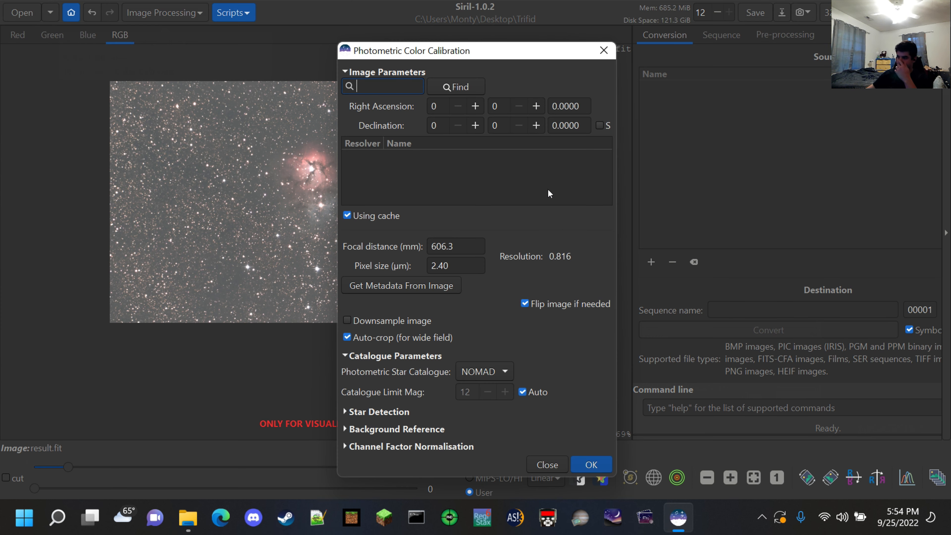
pyautogui.moveTo(491, 59); pyautogui.dragTo(644, 66)
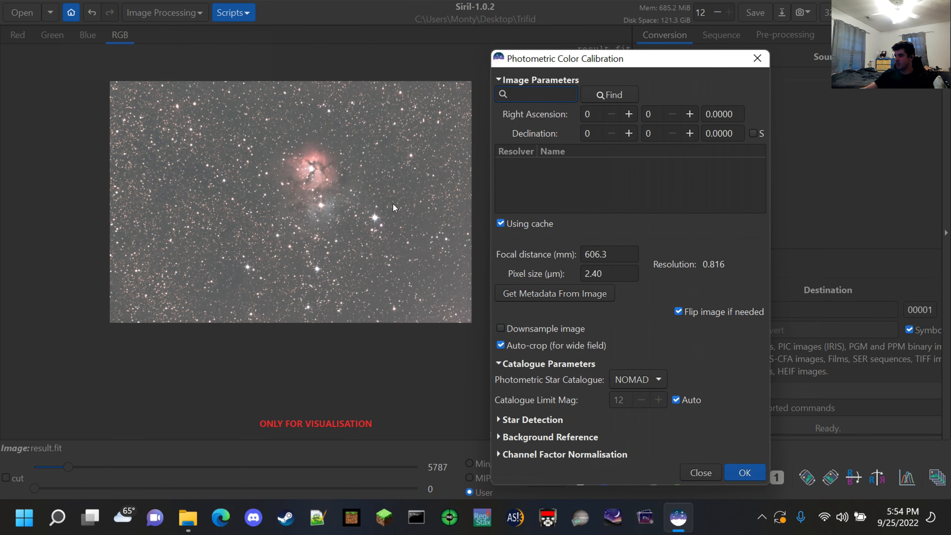
pyautogui.scroll(4, 369, 207)
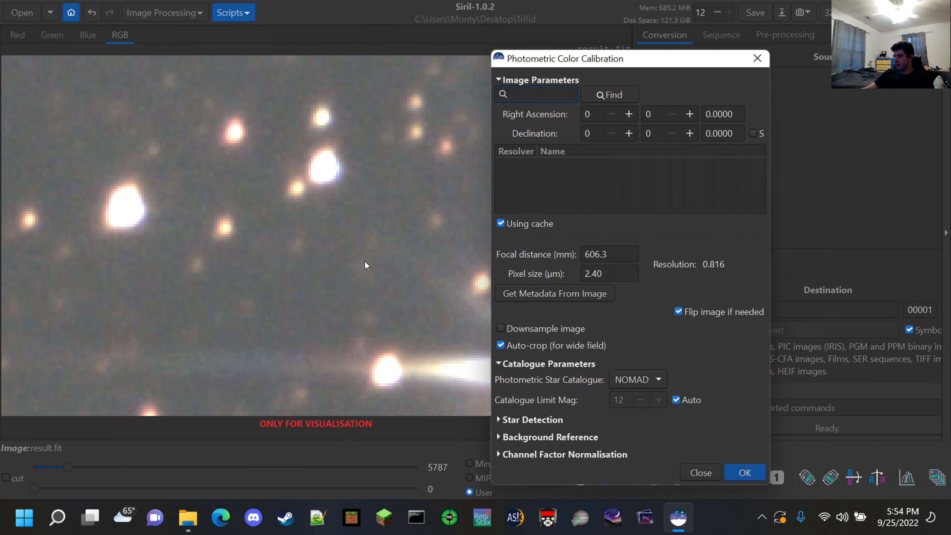
pyautogui.scroll(-4, 365, 264)
pyautogui.moveTo(627, 60); pyautogui.dragTo(712, 55)
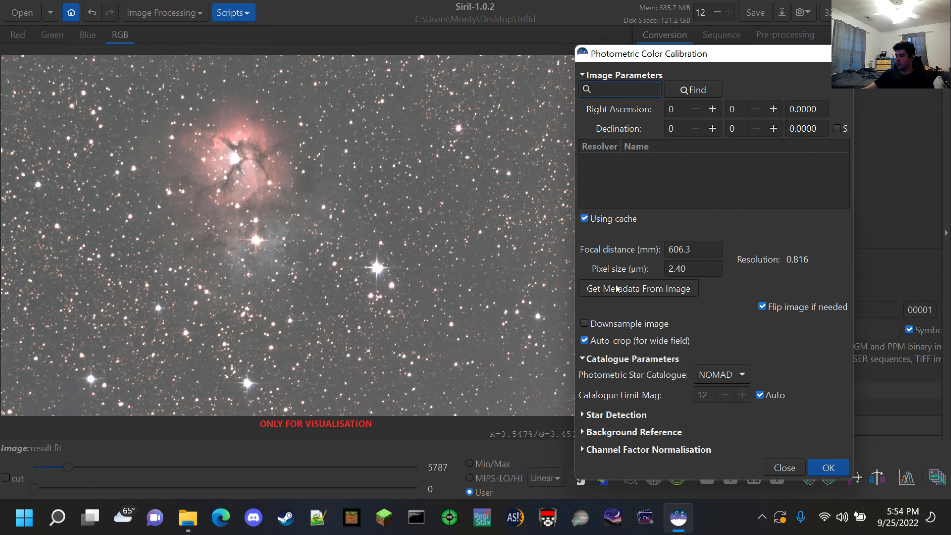
pyautogui.click(632, 288)
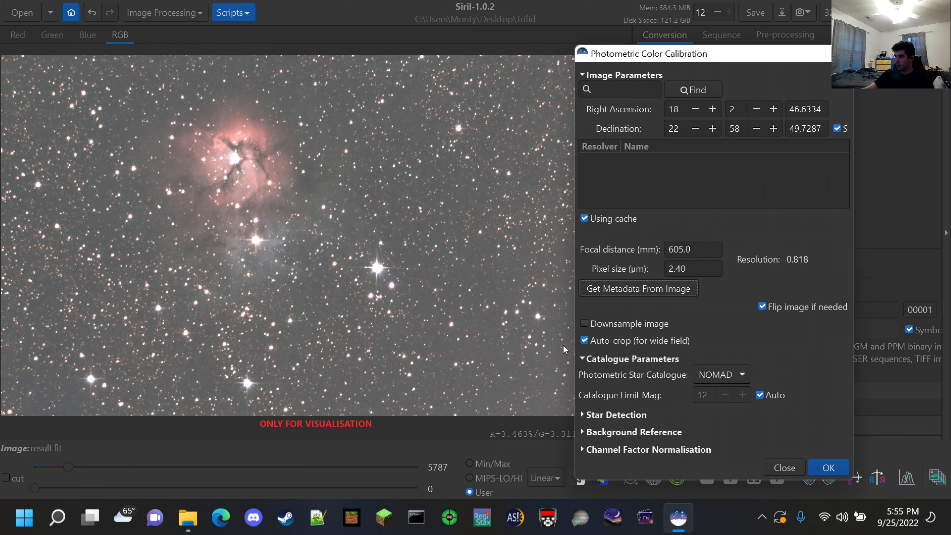
# Run the photometric calibration with the NOMAD catalogue, enabling image downsampling and disabling auto-crop for wide field
pyautogui.click(587, 325)
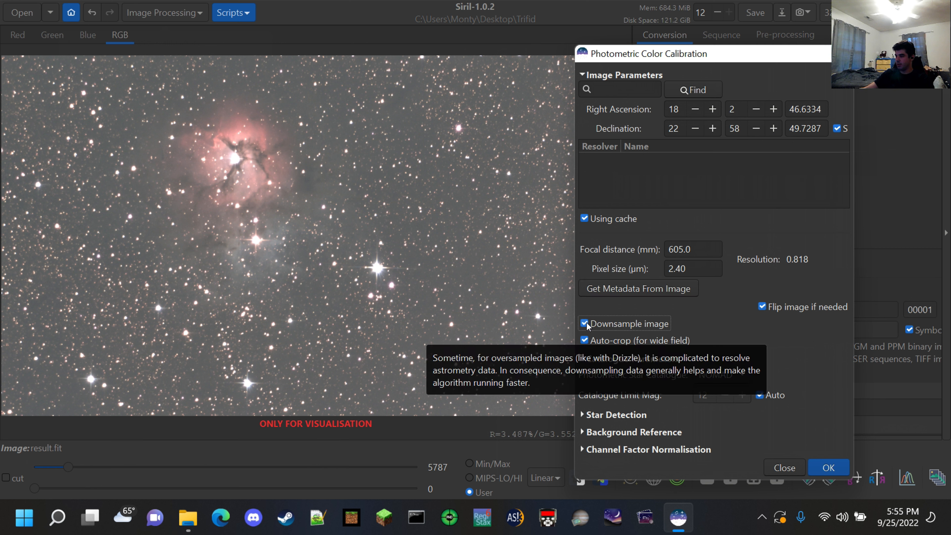
pyautogui.click(585, 342)
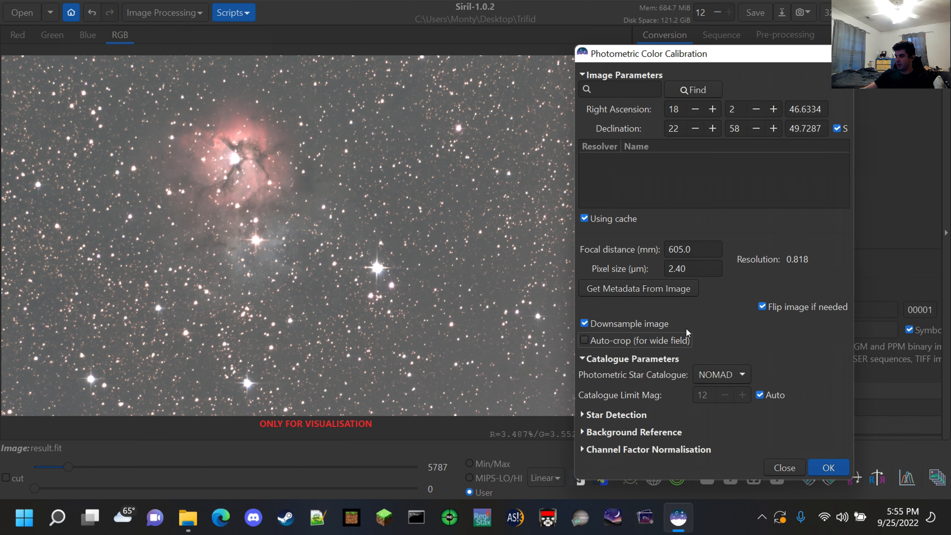
pyautogui.moveTo(729, 54); pyautogui.dragTo(639, 55)
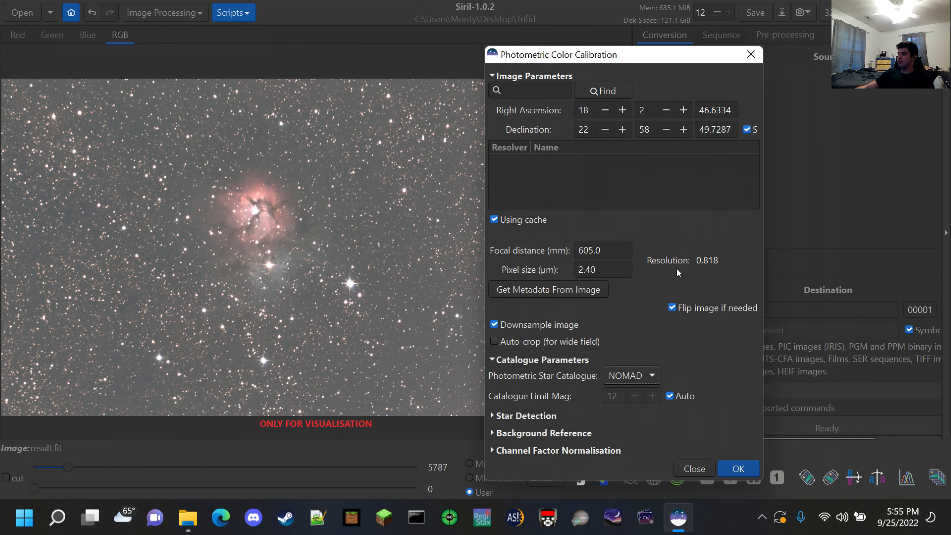
pyautogui.click(737, 468)
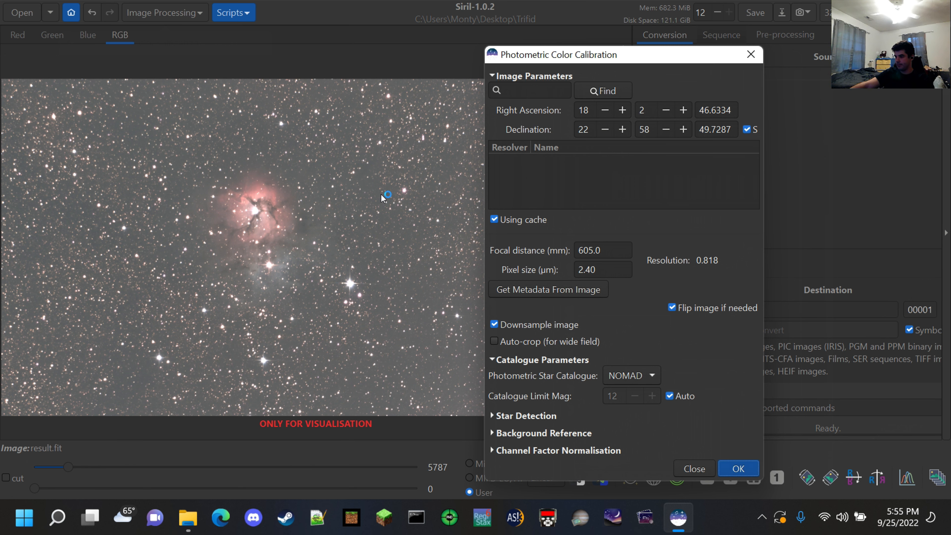
# Run the photometric color calibration once more and return the upper display cutoff to 65535
pyautogui.moveTo(646, 60); pyautogui.dragTo(612, 58)
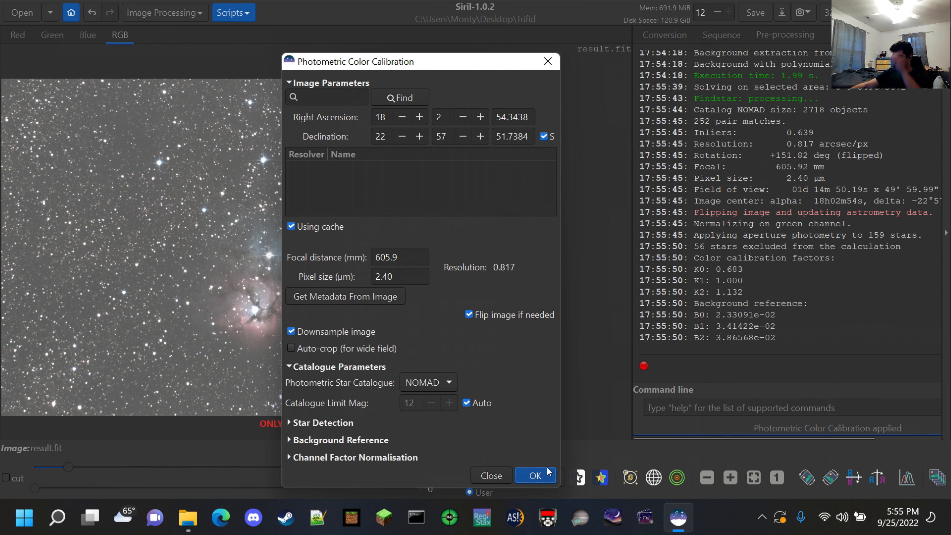
pyautogui.click(541, 474)
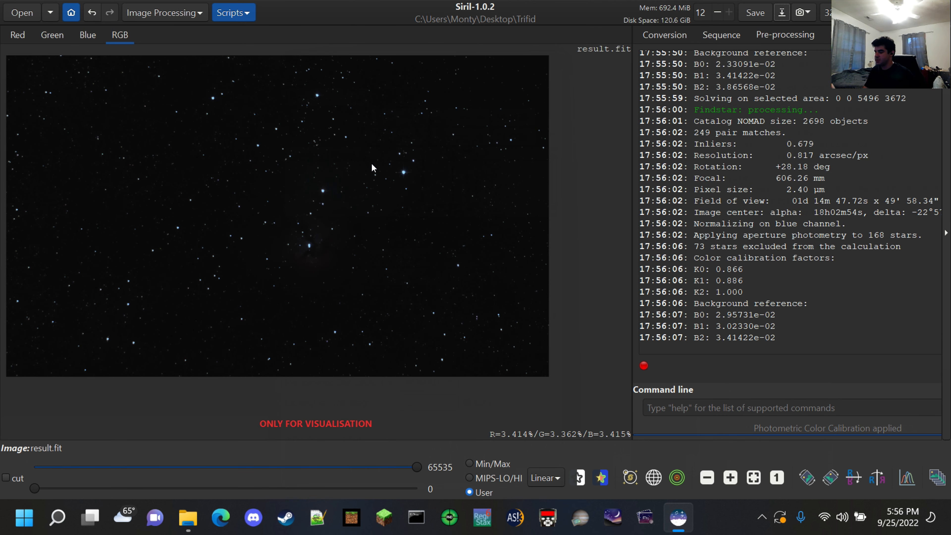
pyautogui.moveTo(415, 467); pyautogui.dragTo(463, 483)
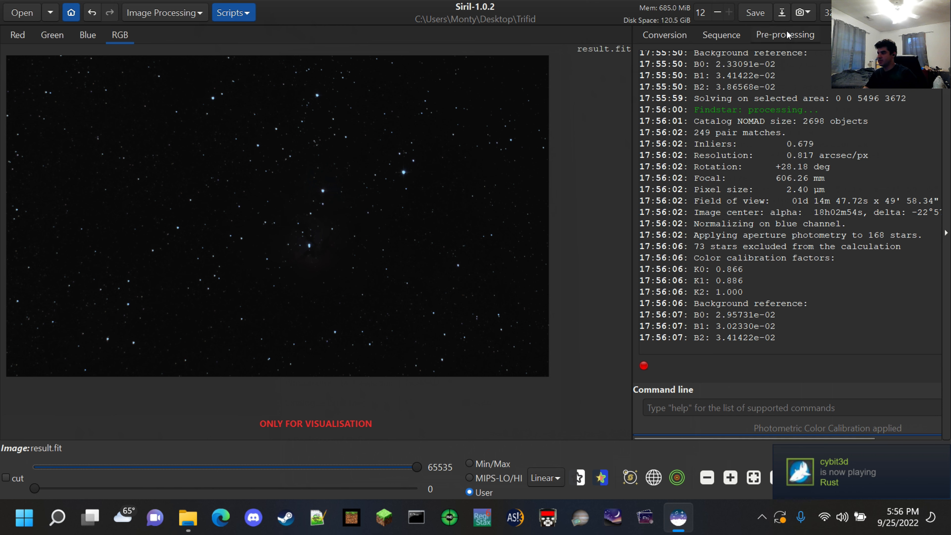
pyautogui.click(784, 11)
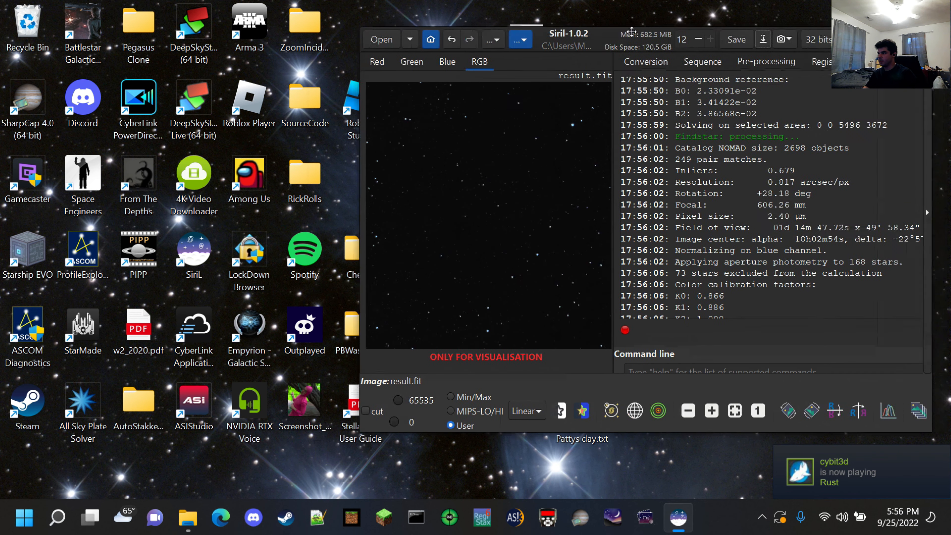
pyautogui.moveTo(688, 31); pyautogui.dragTo(626, 62)
pyautogui.moveTo(687, 67); pyautogui.dragTo(562, 1)
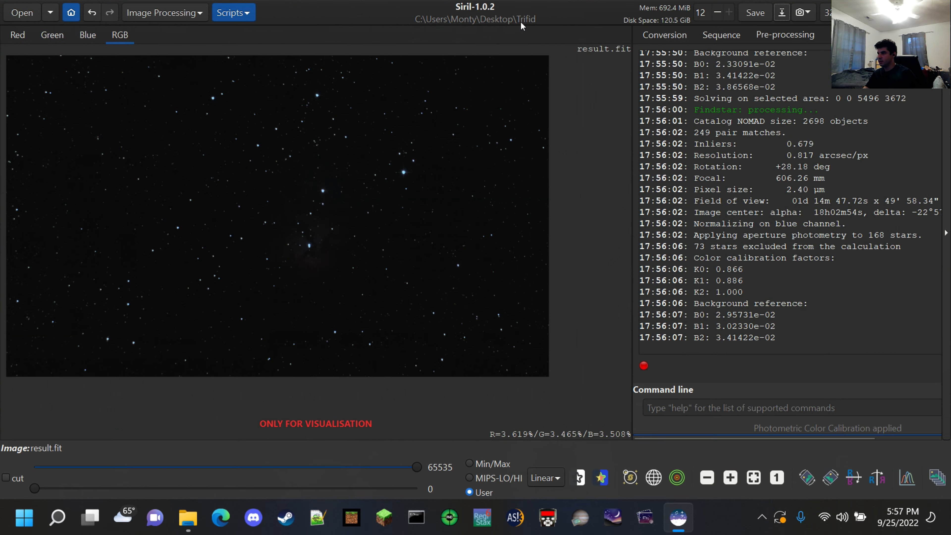
# Save the calibrated image in the Trifid folder as stack1.tif, a 32-bit floating point TIFF without compression
pyautogui.click(783, 12)
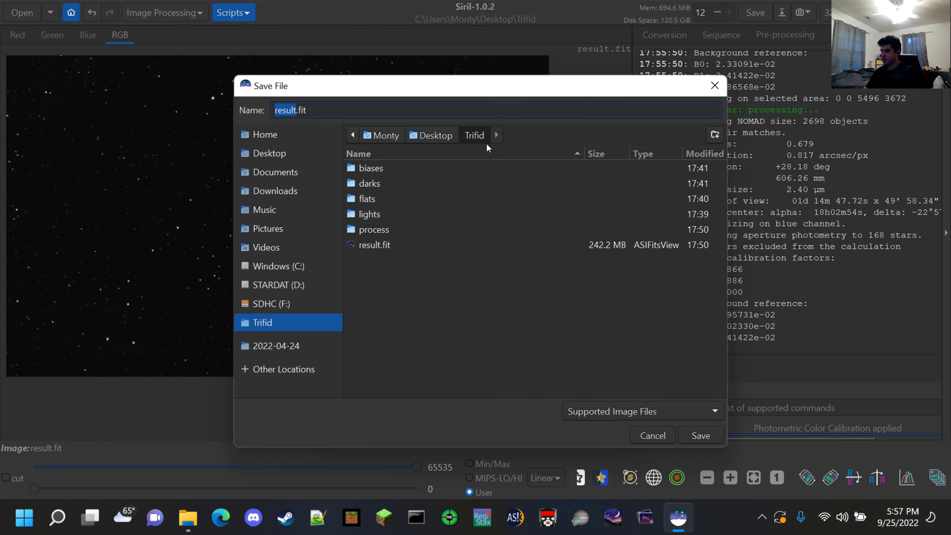
pyautogui.press('BackSpace')
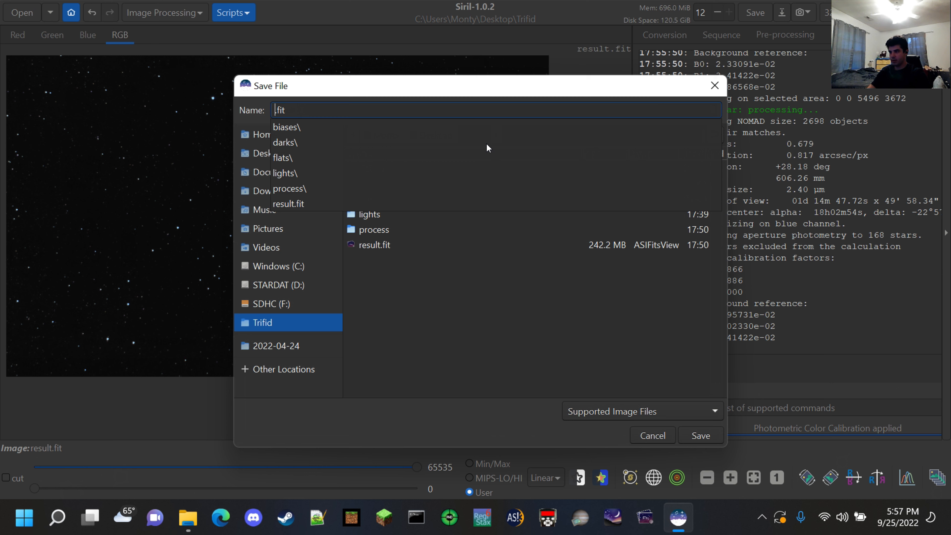
pyautogui.write('stack')
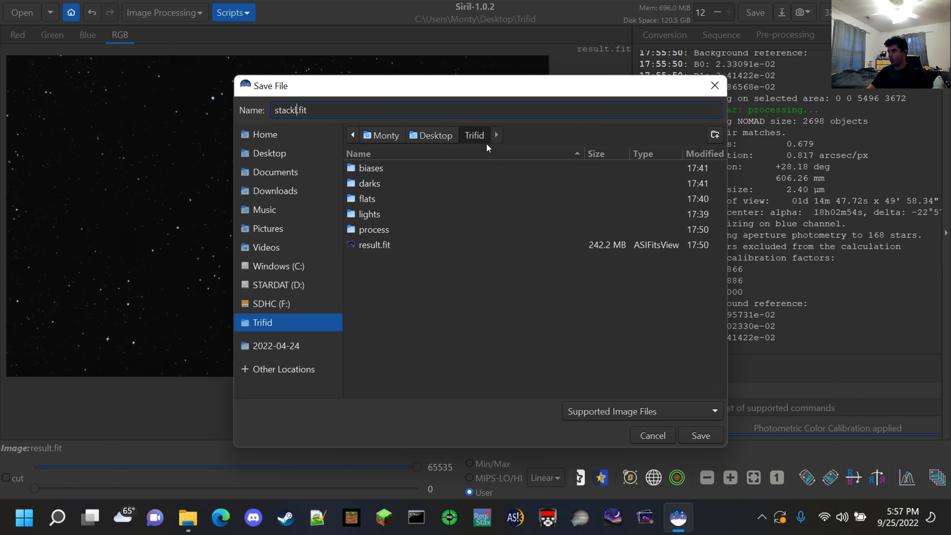
pyautogui.write('1')
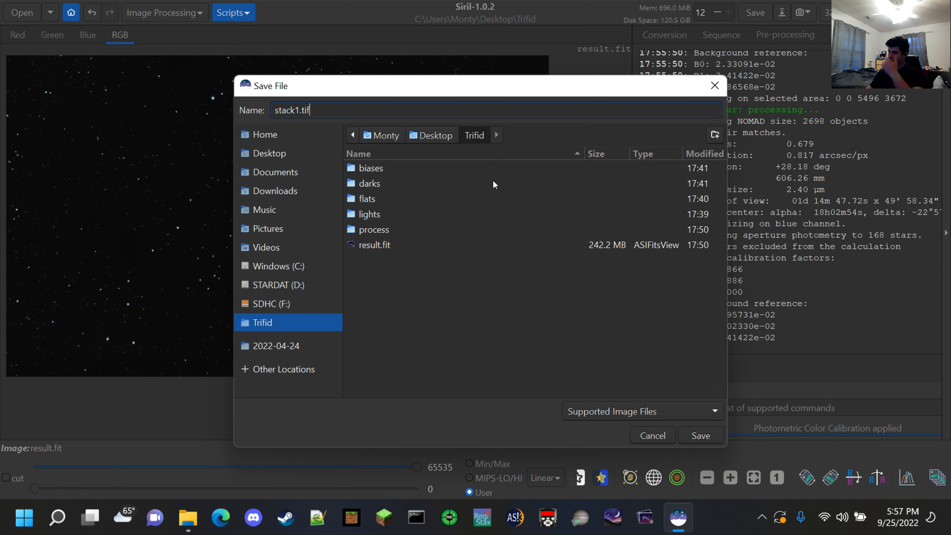
pyautogui.click(704, 437)
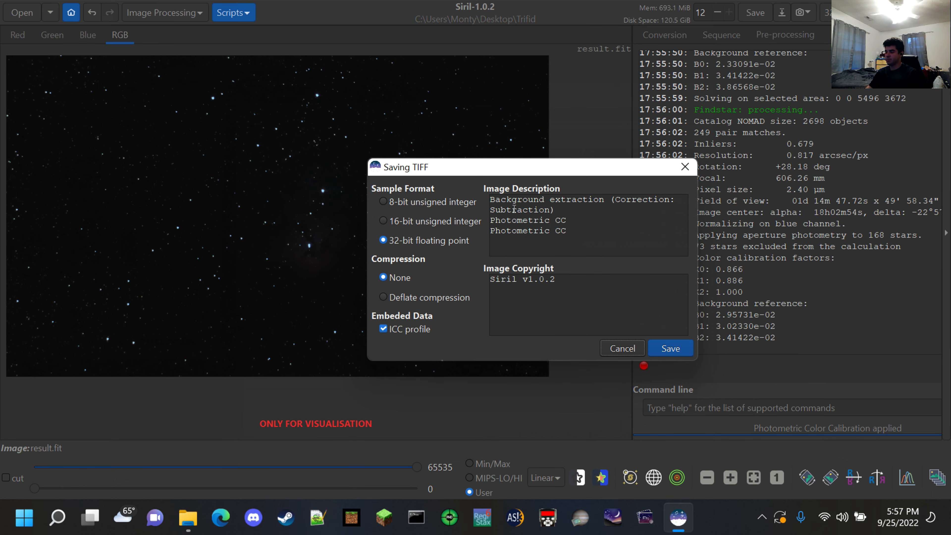
pyautogui.click(675, 349)
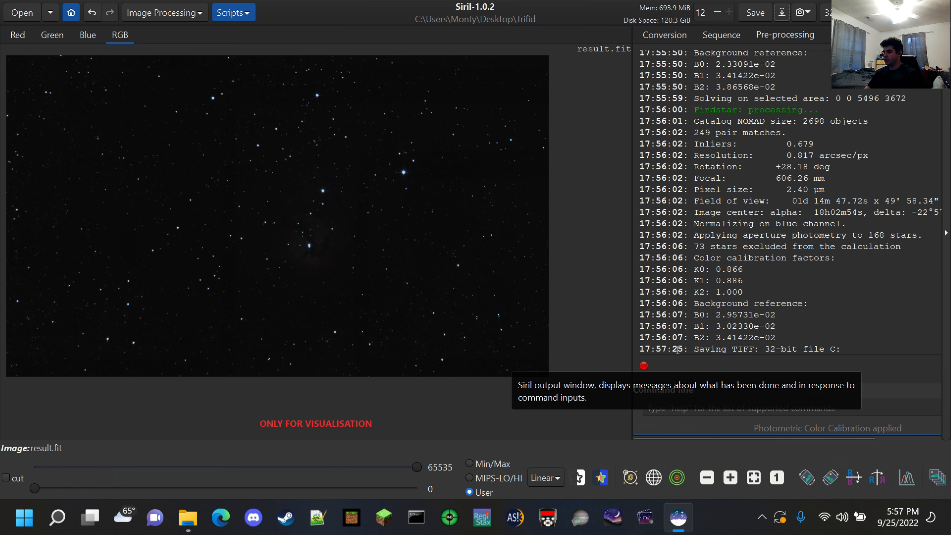
# Close Siril and open stack1.tif from the Trifid folder in GIMP, keeping its embedded Siril built-in sRGB color profile
pyautogui.moveTo(612, 6); pyautogui.dragTo(354, 157)
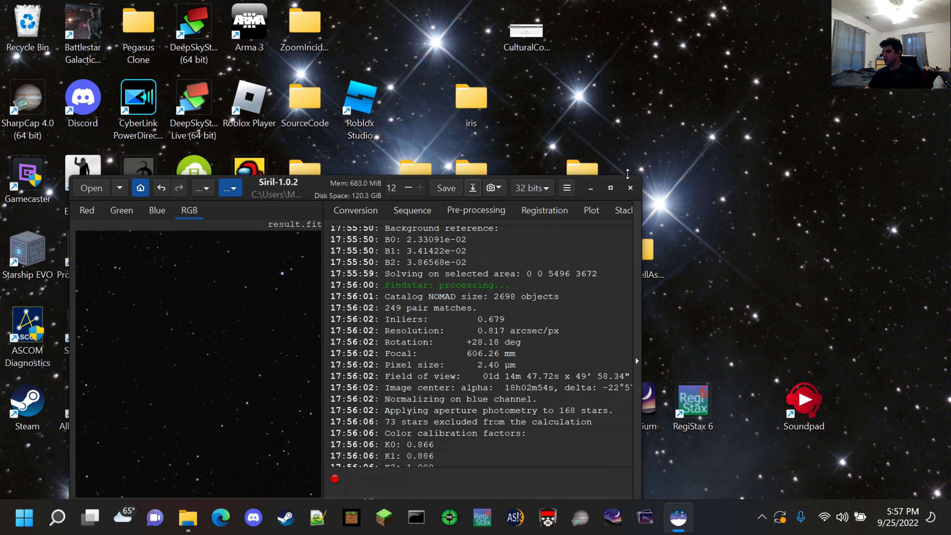
pyautogui.click(633, 189)
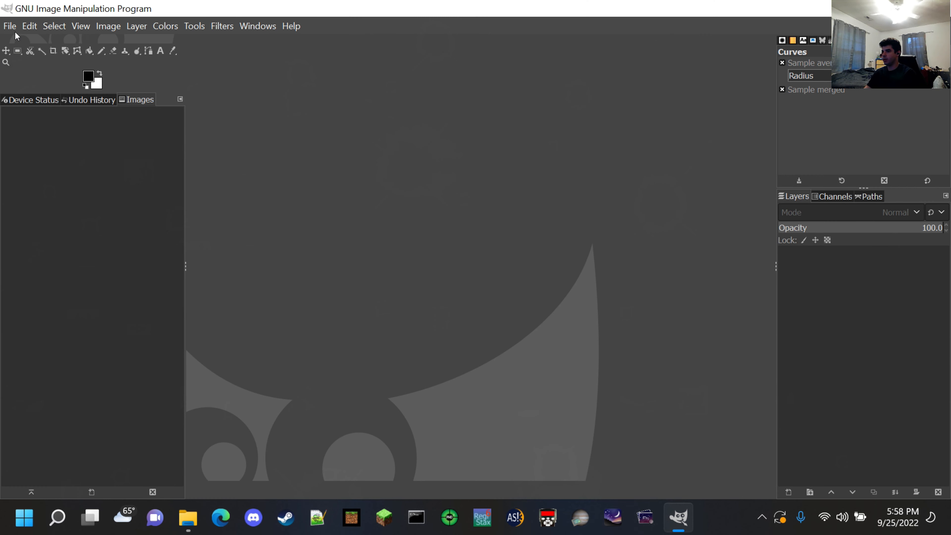
pyautogui.click(14, 29)
pyautogui.click(49, 78)
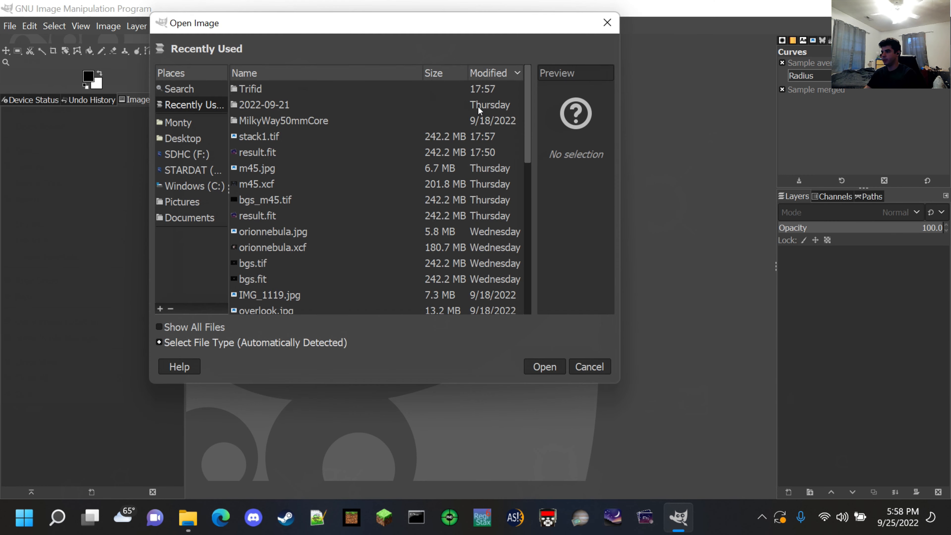
pyautogui.doubleClick(299, 89)
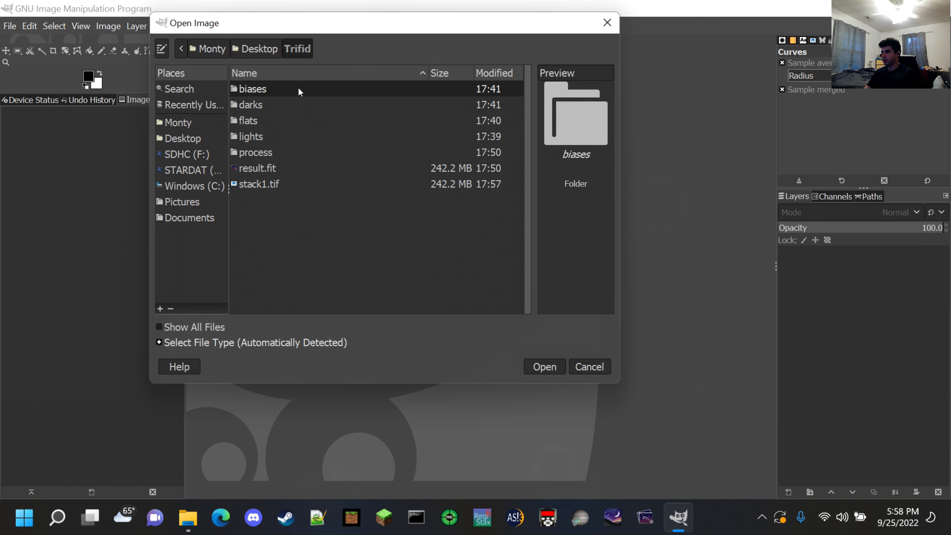
pyautogui.click(274, 186)
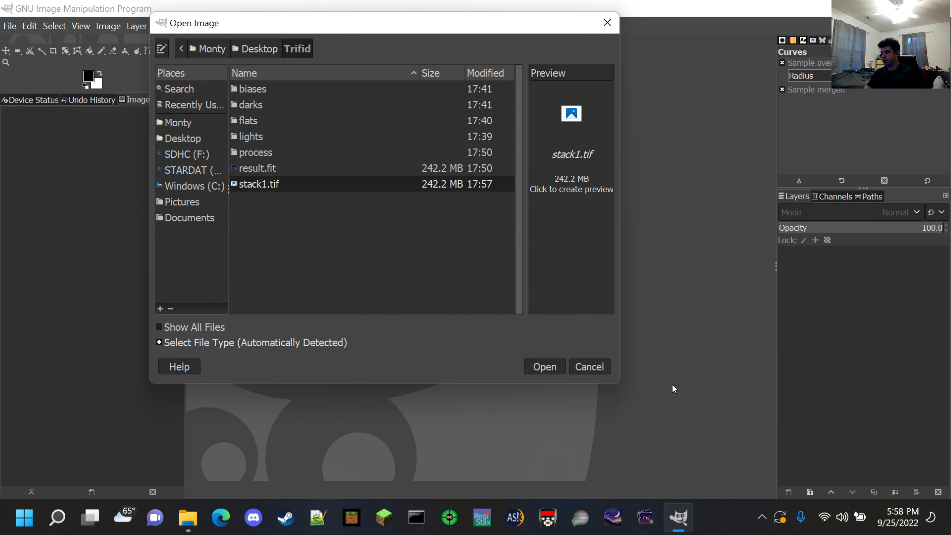
pyautogui.click(545, 366)
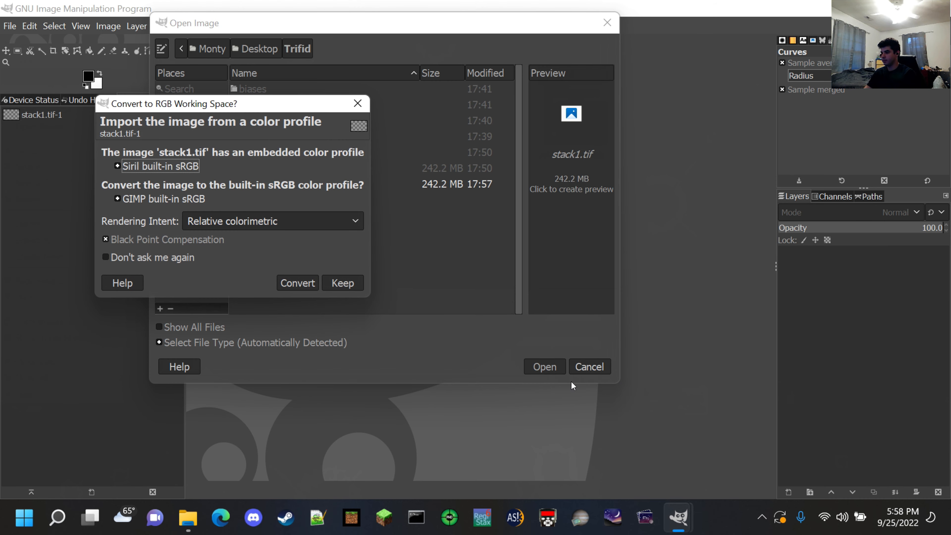
pyautogui.click(338, 283)
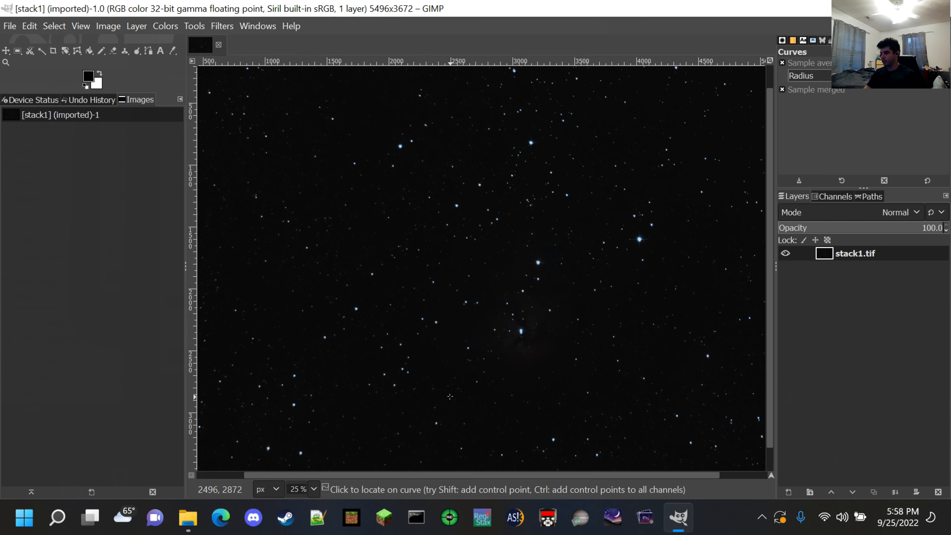
# Brighten the midtones of the stack1.tif layer with Levels, using an input gamma of 7.69 on the Value channel
pyautogui.keyDown('ctrl'); pyautogui.scroll(2, 475, 339); pyautogui.keyUp('ctrl')
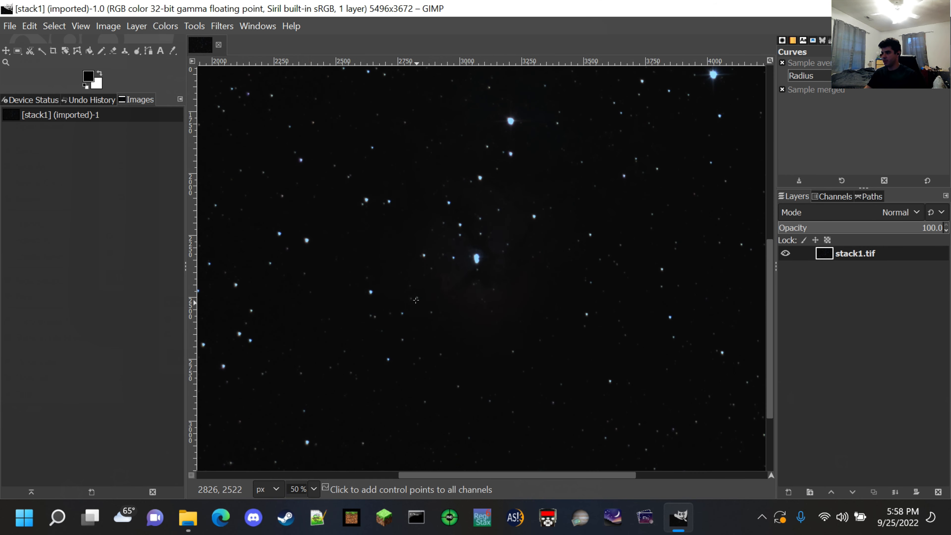
pyautogui.keyDown('ctrl'); pyautogui.scroll(-4, 415, 292); pyautogui.keyUp('ctrl')
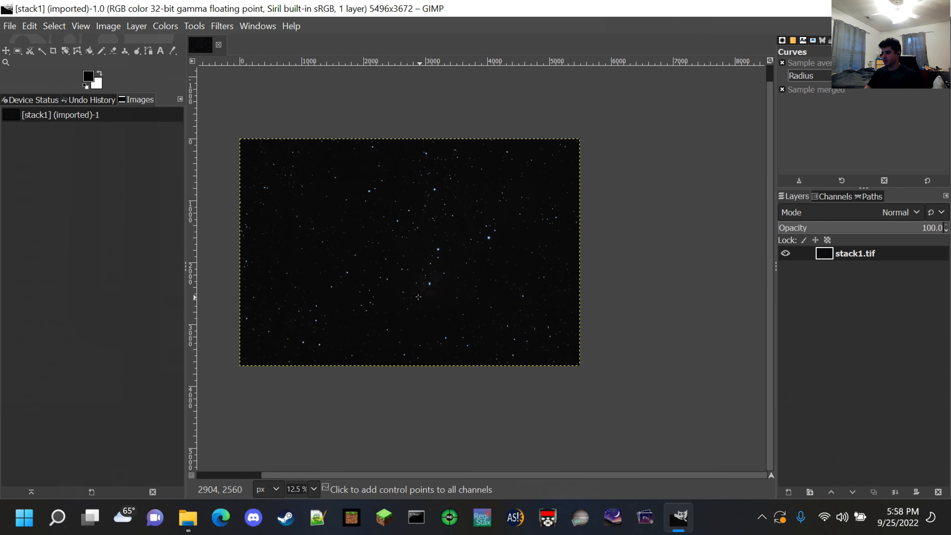
pyautogui.click(177, 29)
pyautogui.click(187, 175)
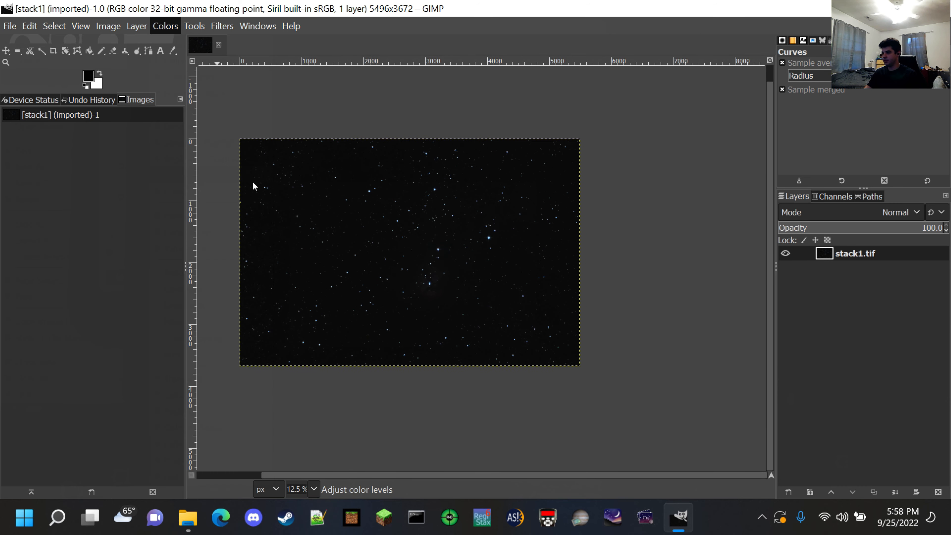
pyautogui.moveTo(735, 144); pyautogui.dragTo(704, 203)
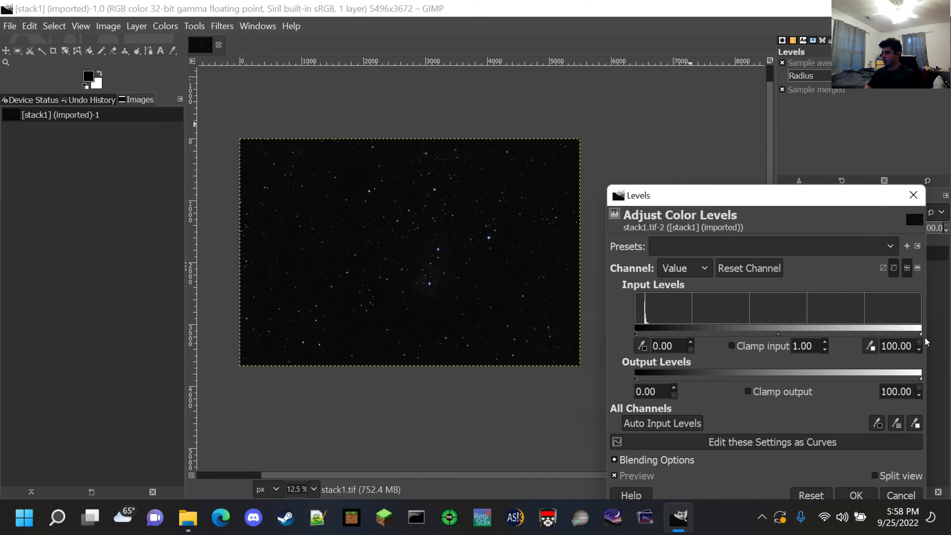
pyautogui.moveTo(777, 332); pyautogui.dragTo(651, 330)
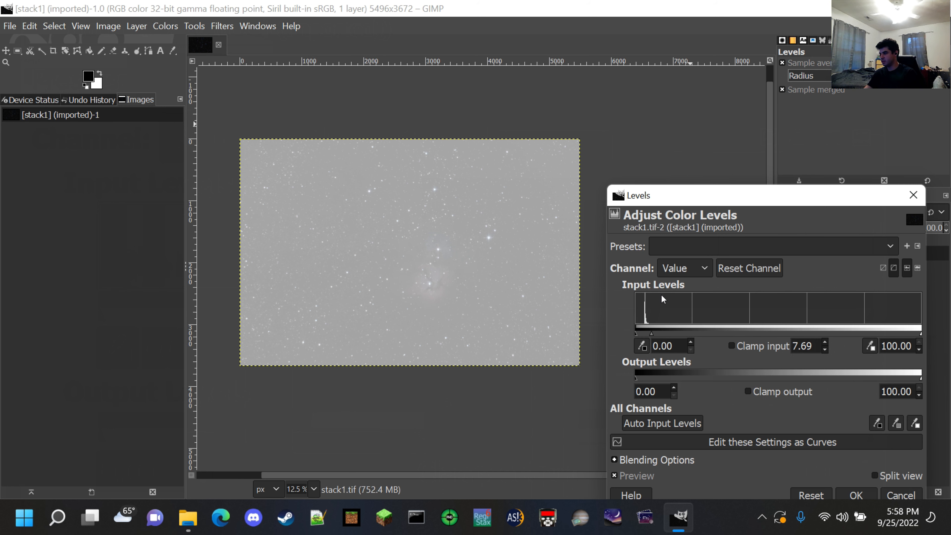
pyautogui.moveTo(802, 194); pyautogui.dragTo(789, 129)
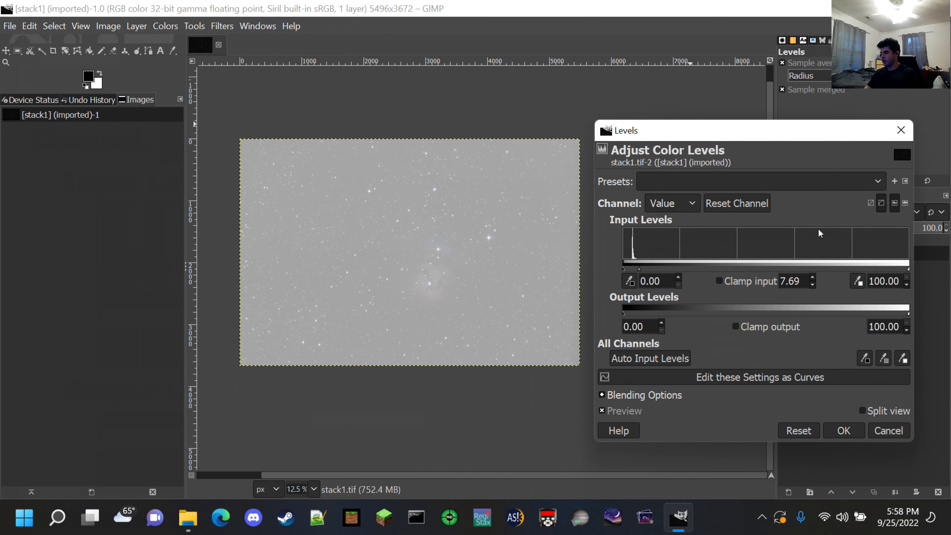
pyautogui.click(832, 436)
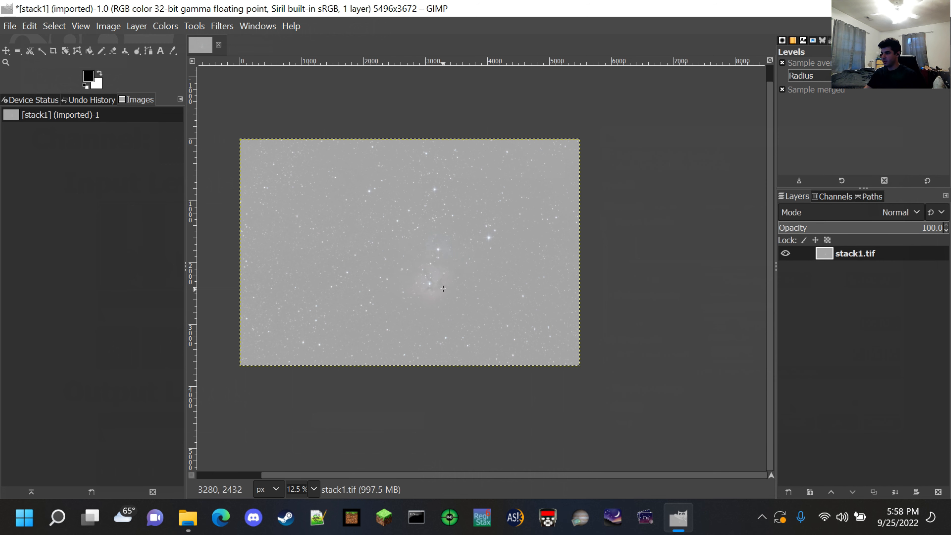
# Darken the washed-out background with Curves by moving the Value channel's black point to input 62.68, output 0
pyautogui.scroll(6, 349, 249)
pyautogui.scroll(-7, 693, 280)
pyautogui.scroll(3, 696, 292)
pyautogui.scroll(-2, 686, 289)
pyautogui.moveTo(578, 478); pyautogui.dragTo(639, 480)
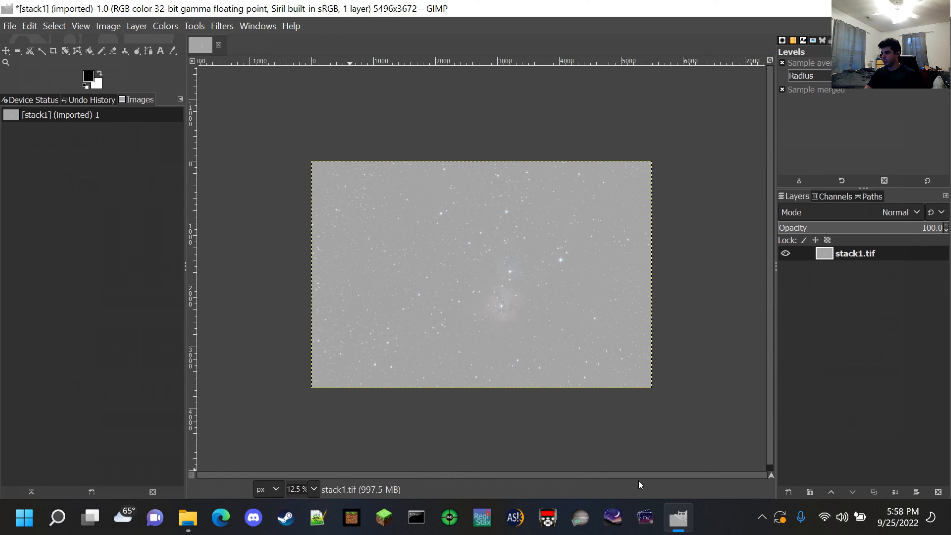
pyautogui.click(172, 27)
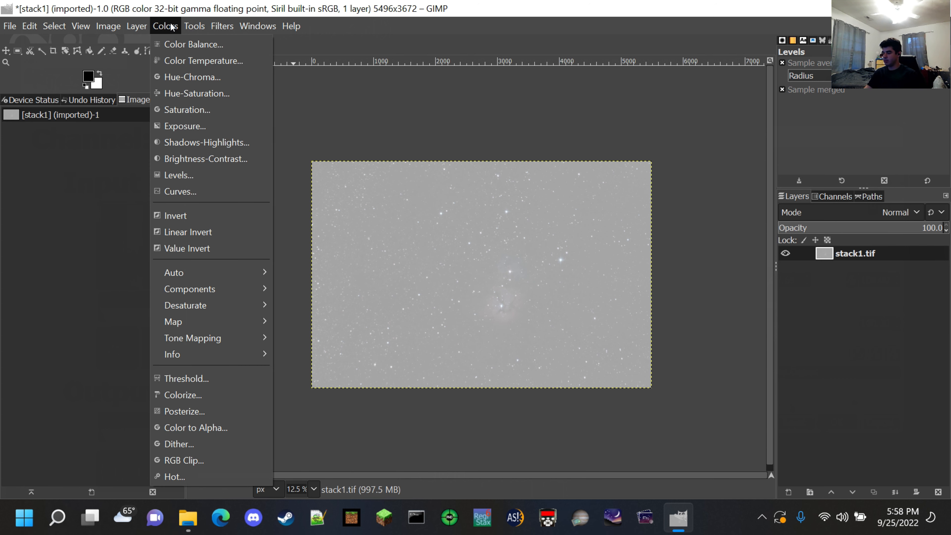
pyautogui.click(176, 191)
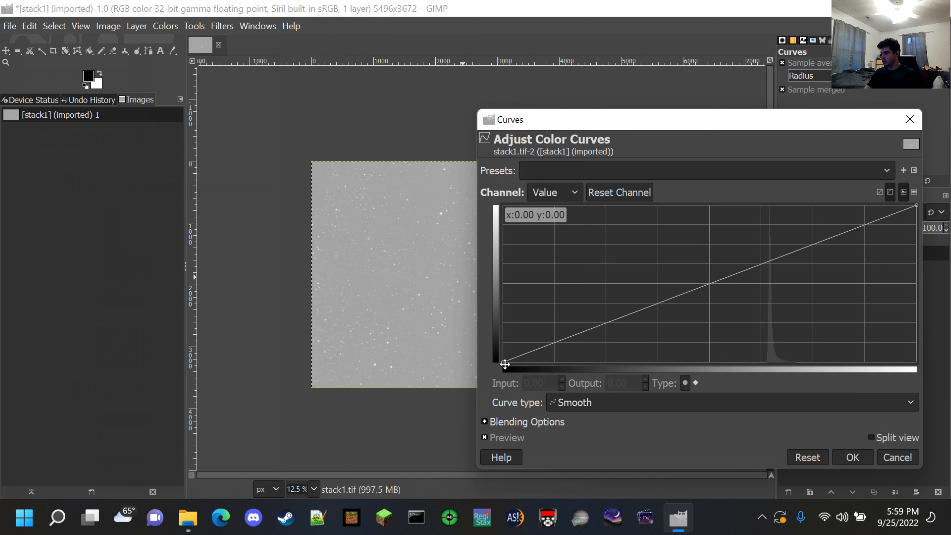
pyautogui.click(502, 361)
pyautogui.moveTo(502, 361); pyautogui.dragTo(751, 439)
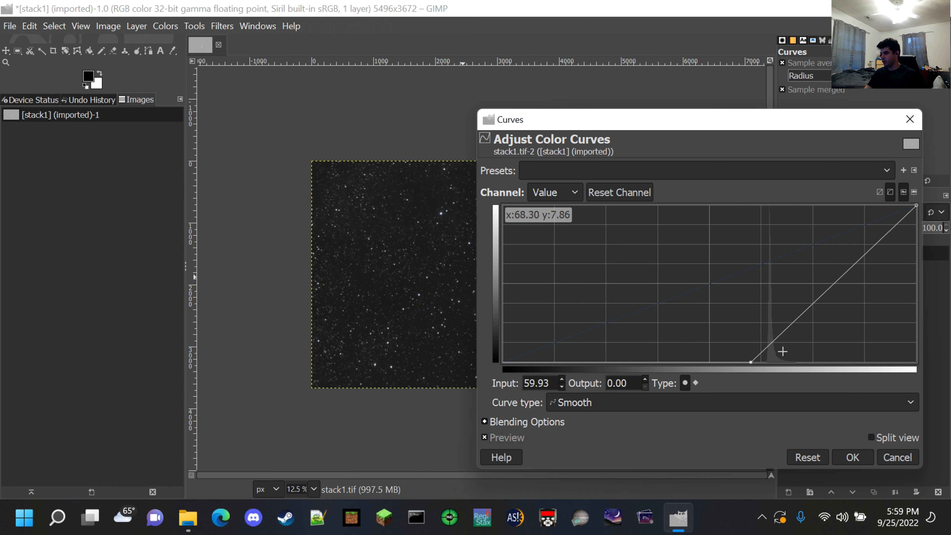
pyautogui.moveTo(749, 361); pyautogui.dragTo(761, 374)
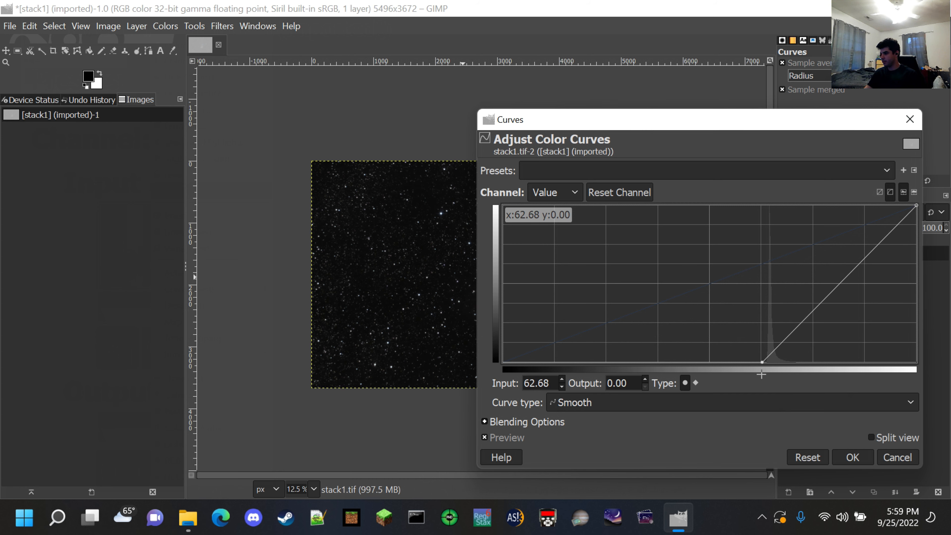
pyautogui.click(852, 457)
# Stretch the image a second time with Levels, using an input gamma of 5.08 on the Value channel
pyautogui.scroll(4, 517, 287)
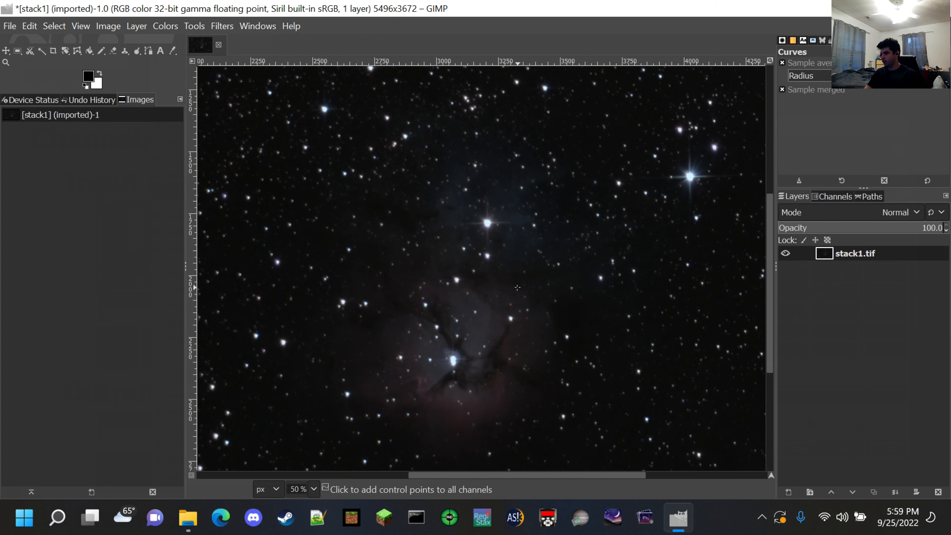
pyautogui.scroll(-3, 517, 287)
pyautogui.scroll(1, 511, 273)
pyautogui.click(164, 26)
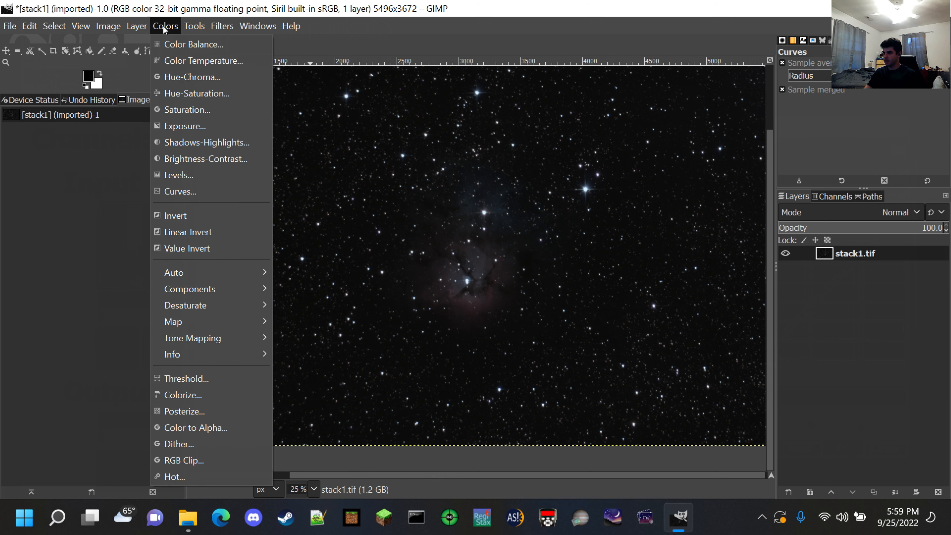
pyautogui.click(191, 174)
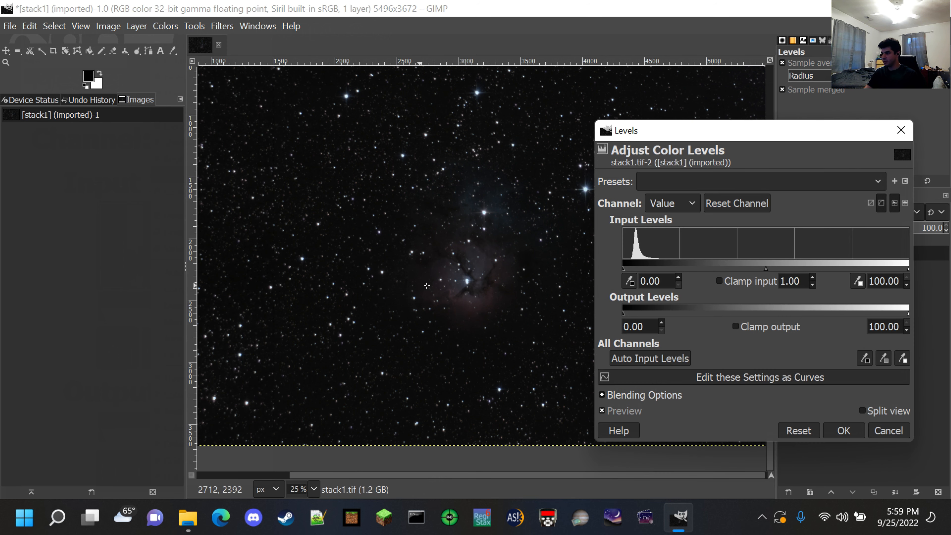
pyautogui.moveTo(768, 270); pyautogui.dragTo(664, 264)
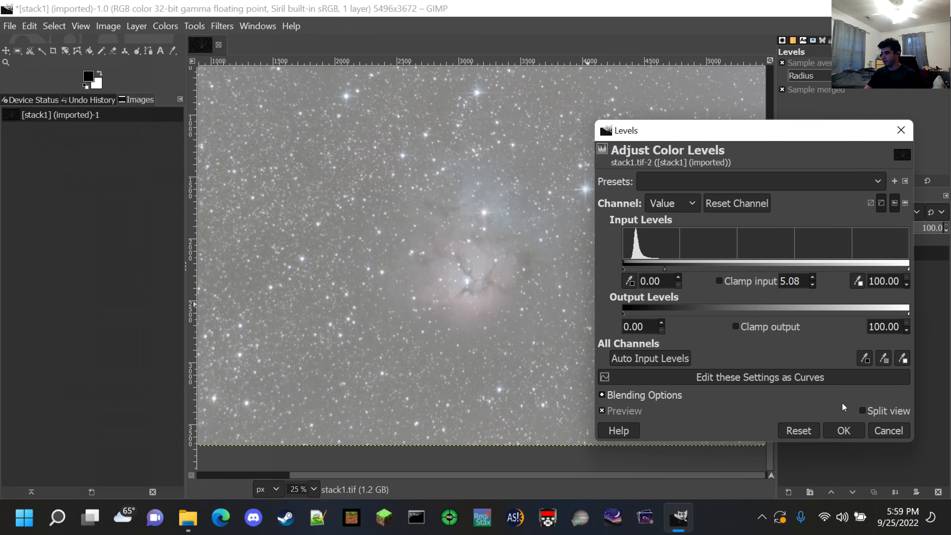
pyautogui.click(844, 431)
# Start a Curves adjustment and move the Value channel's black point to input 48.33, output 0
pyautogui.click(166, 26)
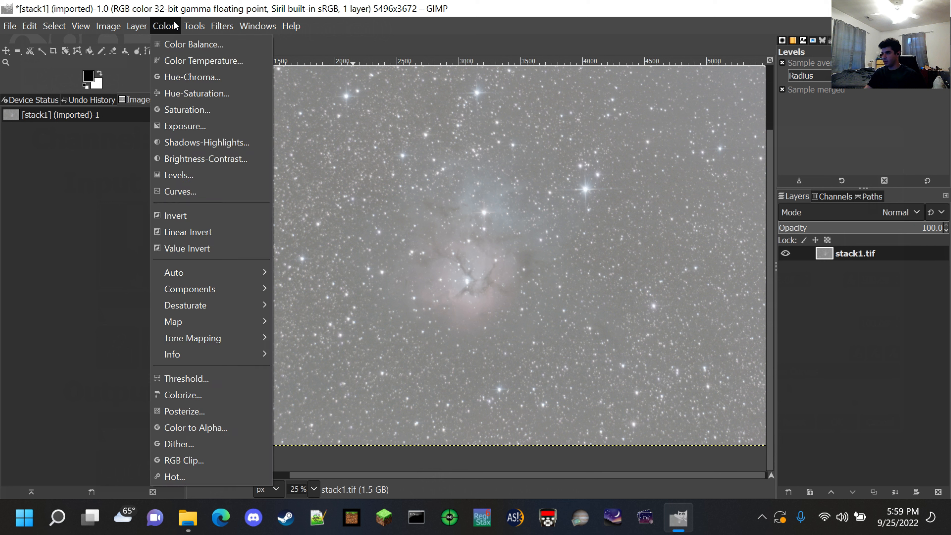
pyautogui.click(197, 194)
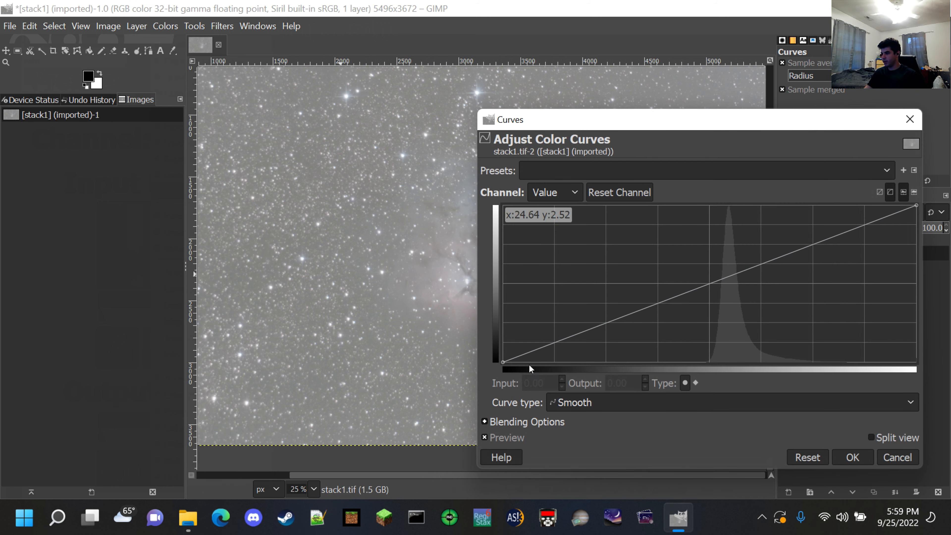
pyautogui.moveTo(502, 361); pyautogui.dragTo(534, 362)
pyautogui.moveTo(583, 385); pyautogui.dragTo(705, 410)
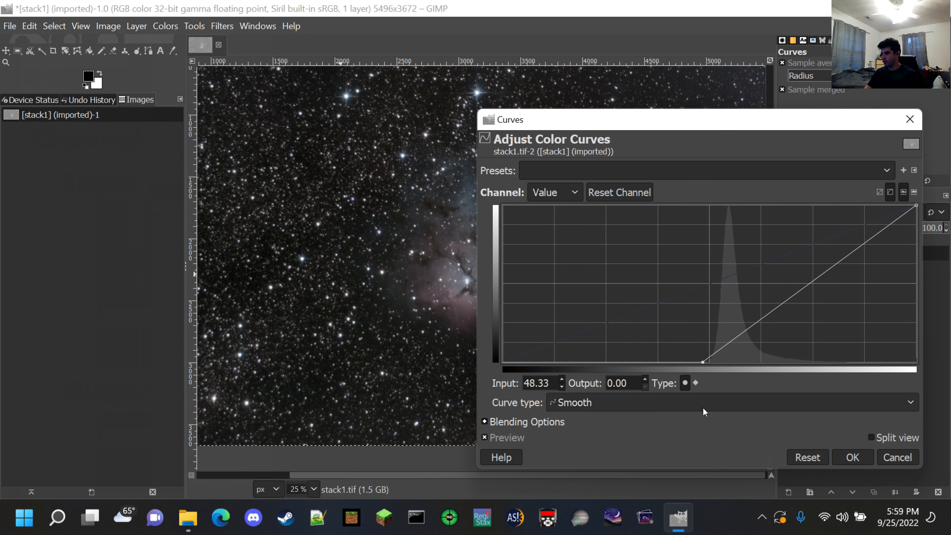
# Examine the previewed curve up close and at full frame, checking the nebula, the stars and the image's upper corners
pyautogui.scroll(-3, 411, 217)
pyautogui.scroll(3, 405, 225)
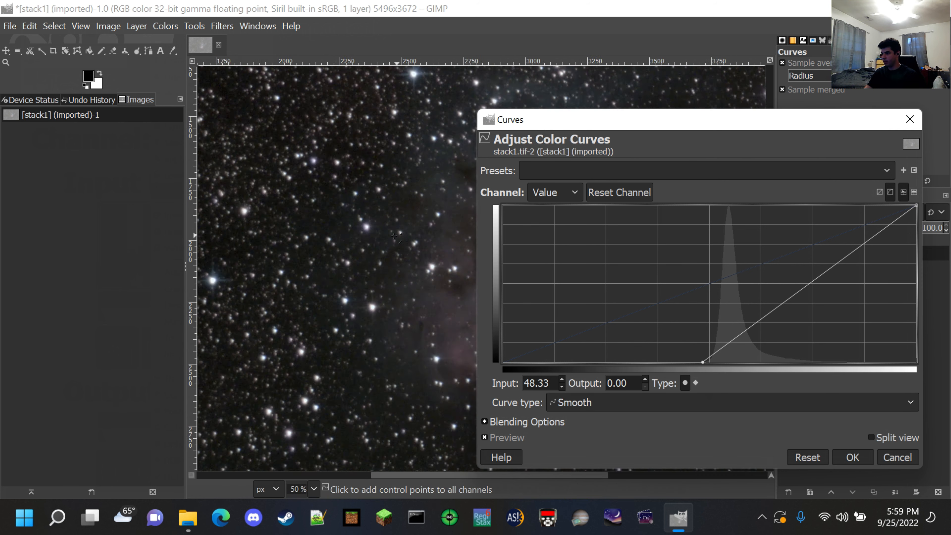
pyautogui.scroll(-1, 395, 236)
pyautogui.moveTo(575, 121); pyautogui.dragTo(673, 113)
pyautogui.scroll(3, 456, 257)
pyautogui.scroll(-3, 455, 257)
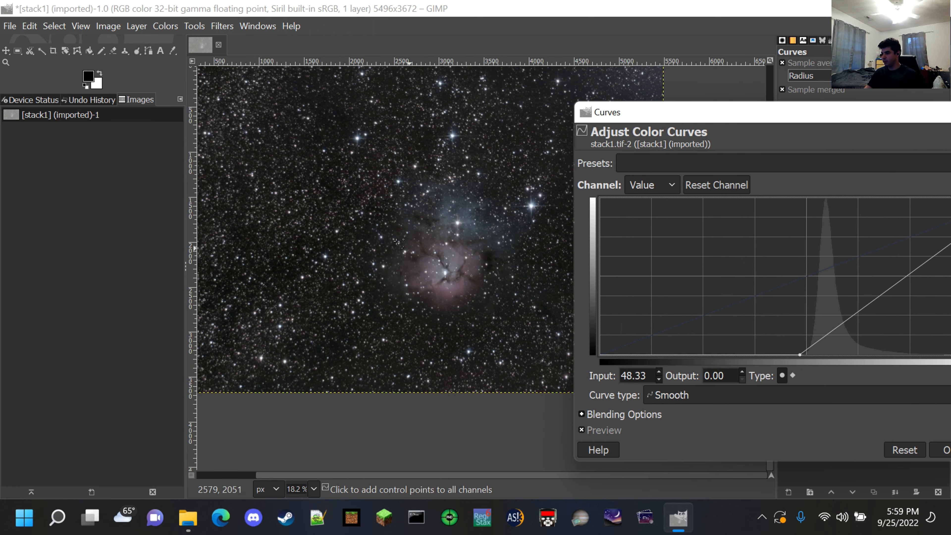
pyautogui.scroll(3, 387, 228)
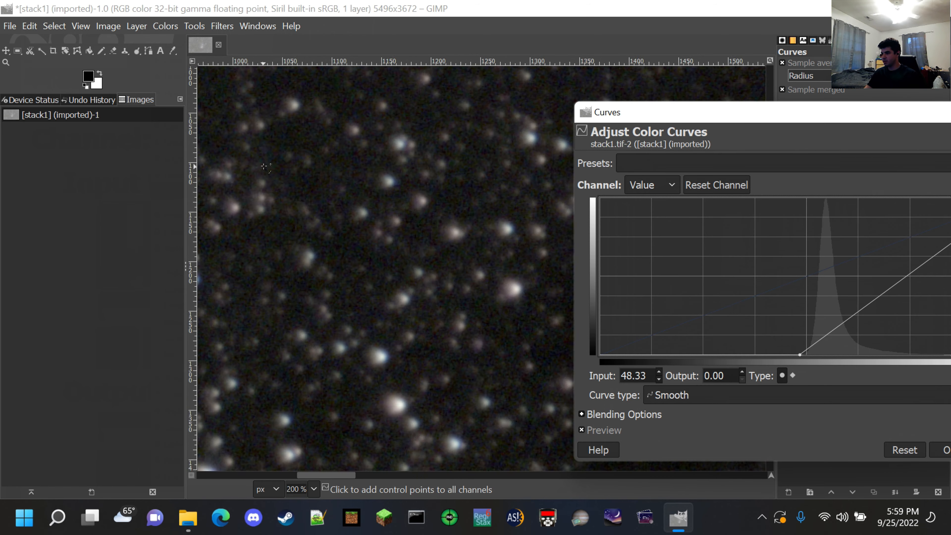
pyautogui.scroll(-5, 510, 146)
pyautogui.scroll(2, 455, 166)
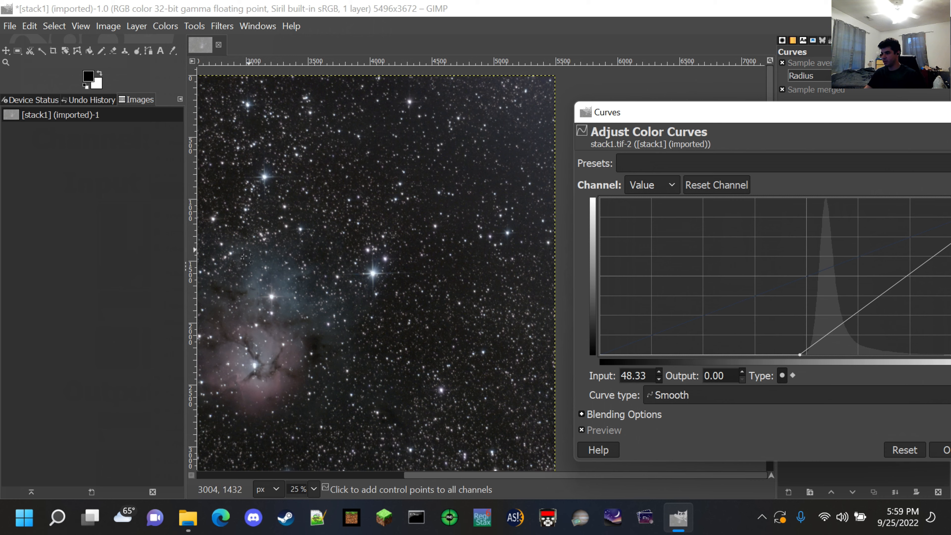
pyautogui.scroll(-4, 384, 259)
pyautogui.scroll(2, 447, 203)
pyautogui.scroll(4, 429, 205)
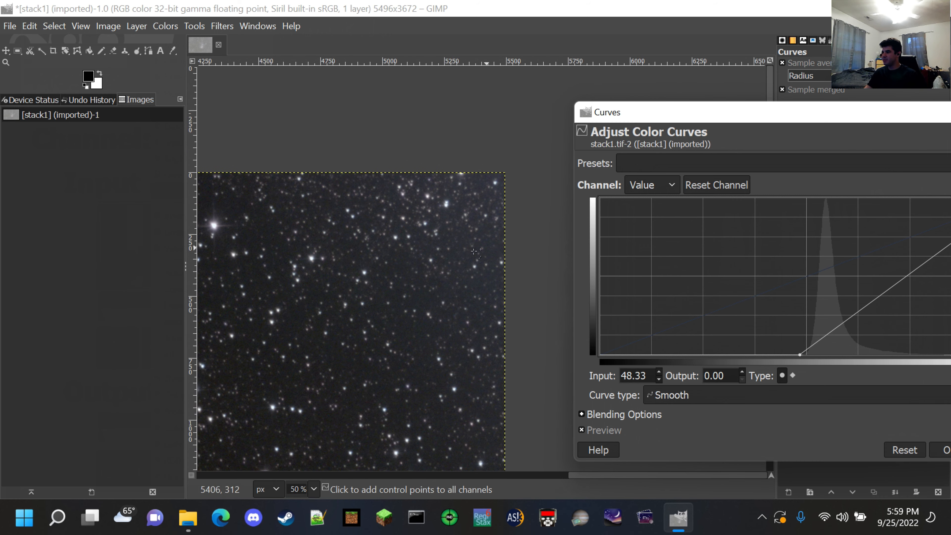
pyautogui.scroll(-4, 393, 162)
pyautogui.scroll(2, 359, 204)
pyautogui.scroll(-2, 359, 214)
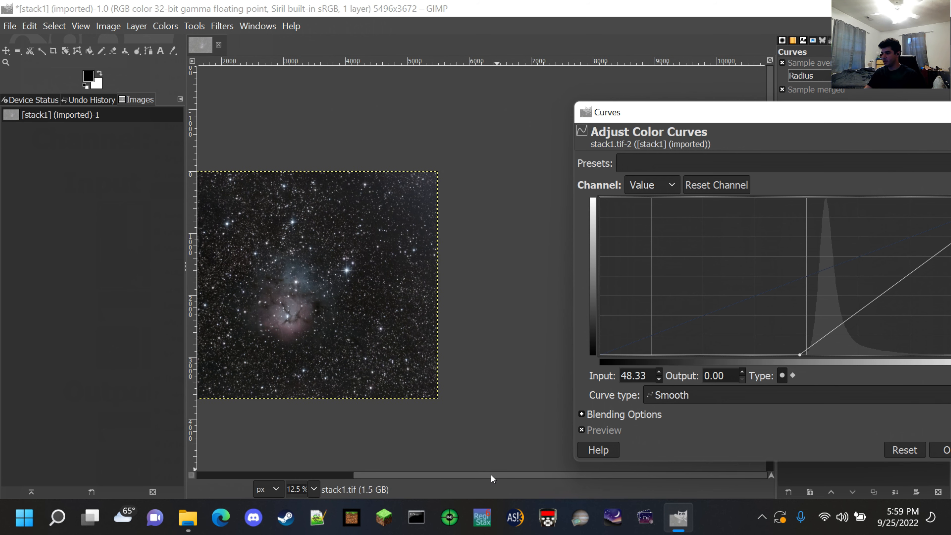
# Center the image in the view and apply the previewed Curves adjustment
pyautogui.moveTo(492, 476); pyautogui.dragTo(397, 468)
pyautogui.moveTo(716, 116); pyautogui.dragTo(527, 93)
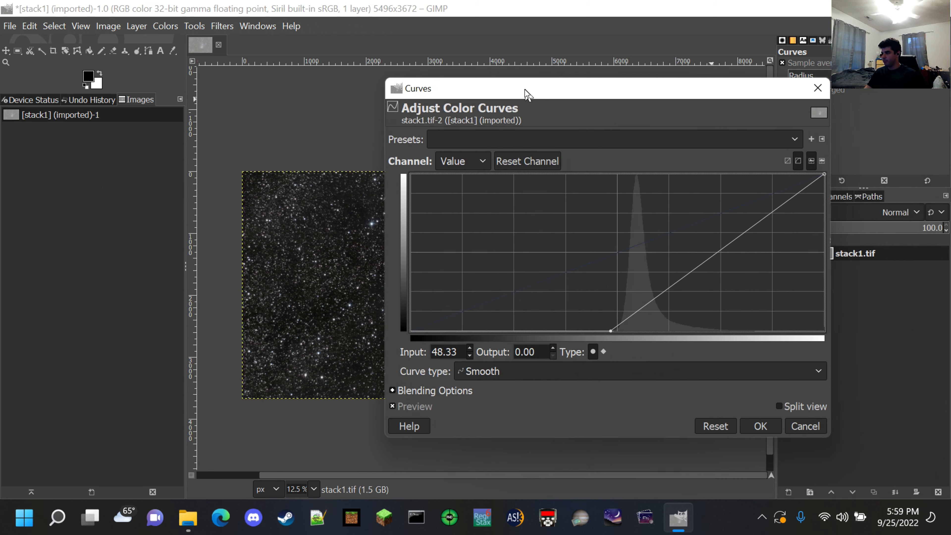
pyautogui.click(761, 426)
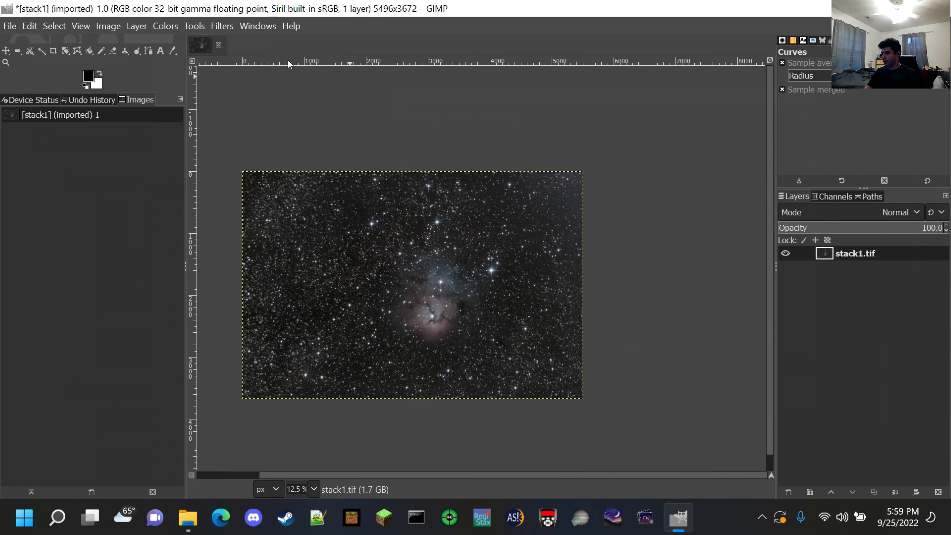
# Apply a Curves adjustment to the Value channel with the black point at input 1.67, output 0
pyautogui.click(167, 27)
pyautogui.click(200, 192)
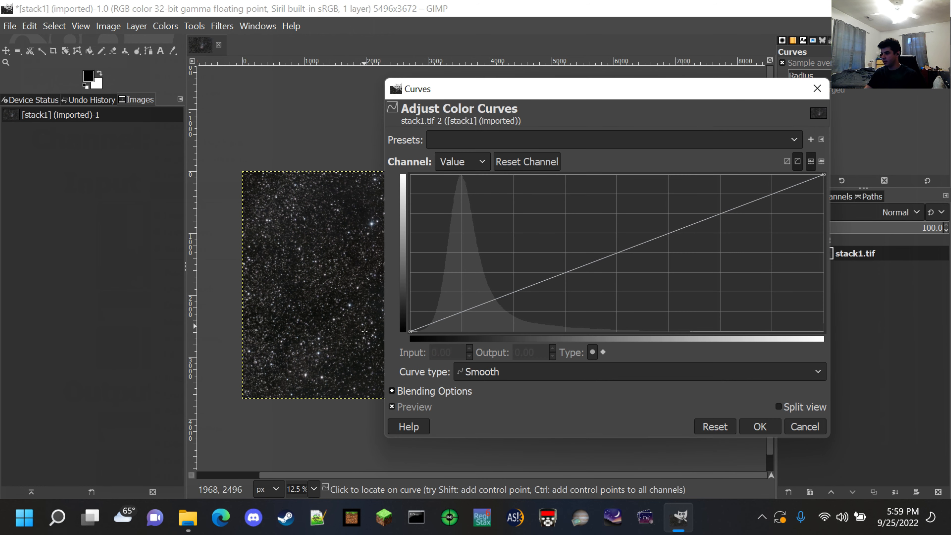
pyautogui.moveTo(411, 332); pyautogui.dragTo(413, 341)
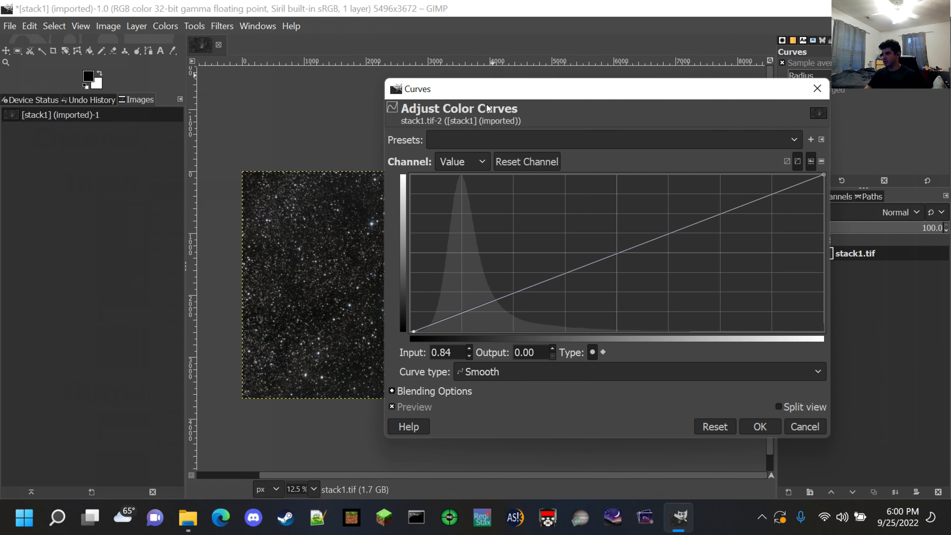
pyautogui.moveTo(412, 341); pyautogui.dragTo(447, 350)
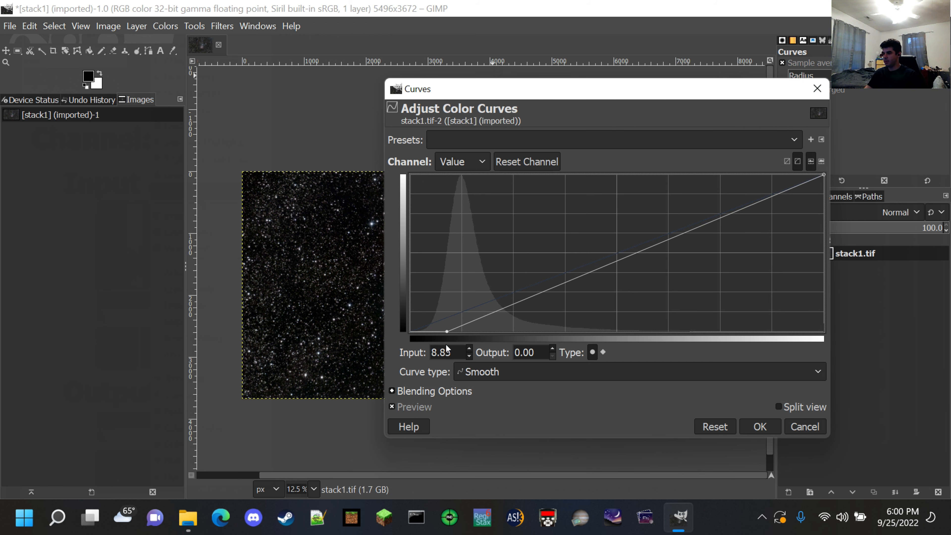
pyautogui.moveTo(498, 87); pyautogui.dragTo(663, 117)
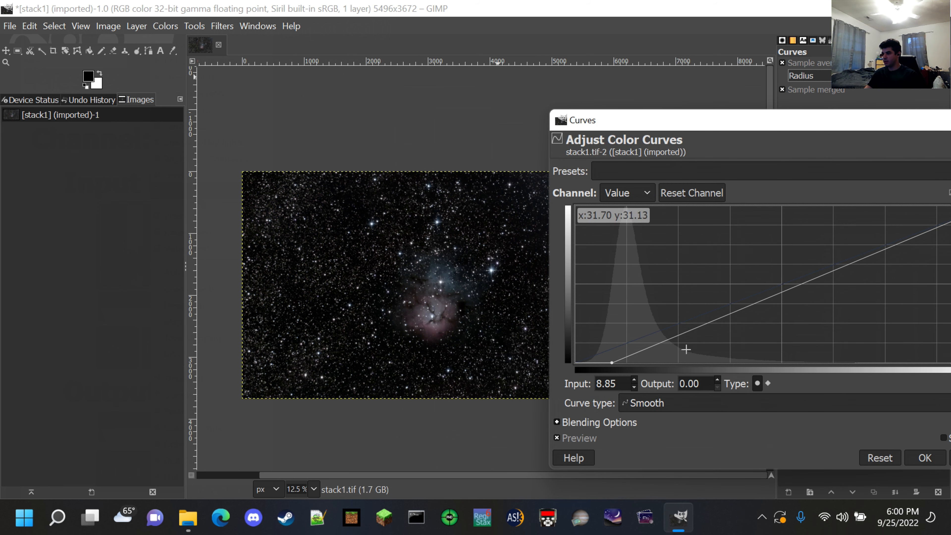
pyautogui.moveTo(612, 362); pyautogui.dragTo(584, 383)
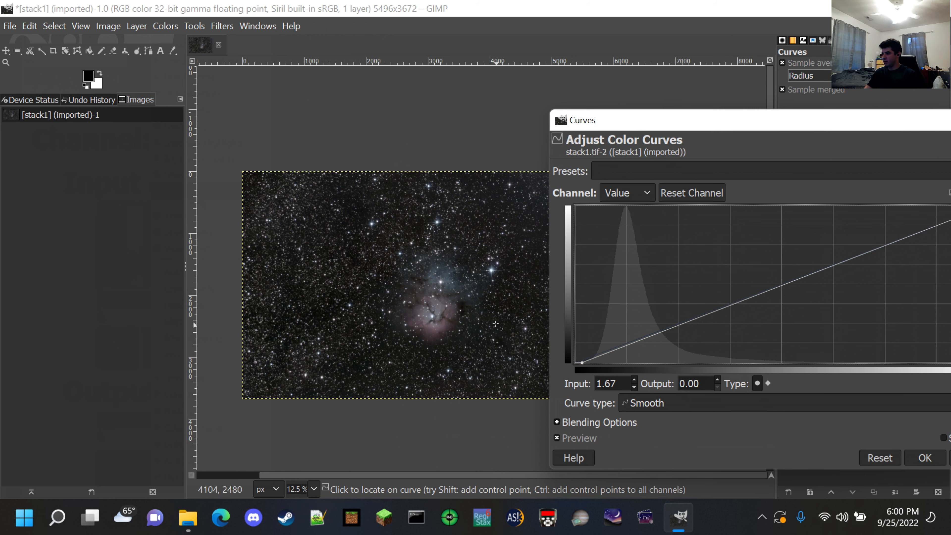
pyautogui.scroll(4, 470, 256)
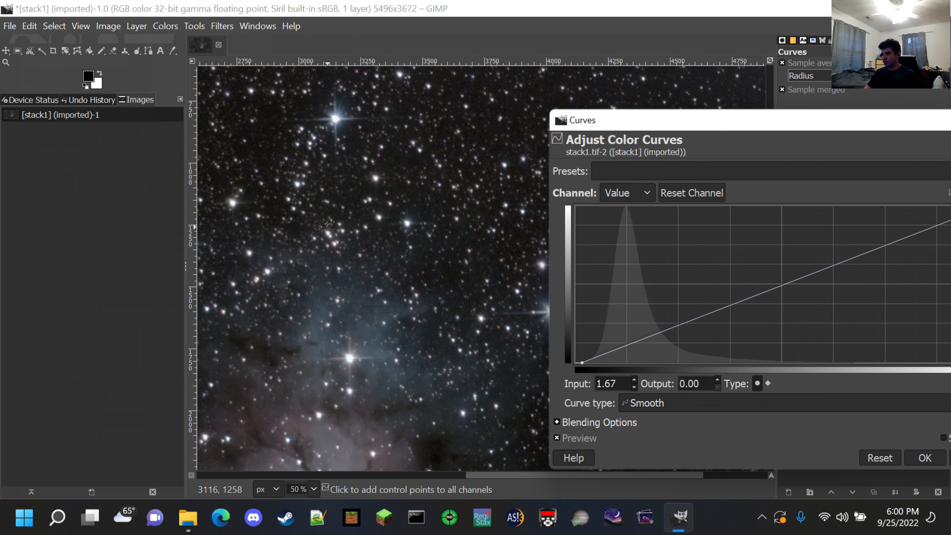
pyautogui.scroll(-3, 390, 359)
pyautogui.moveTo(624, 120); pyautogui.dragTo(537, 79)
pyautogui.click(837, 417)
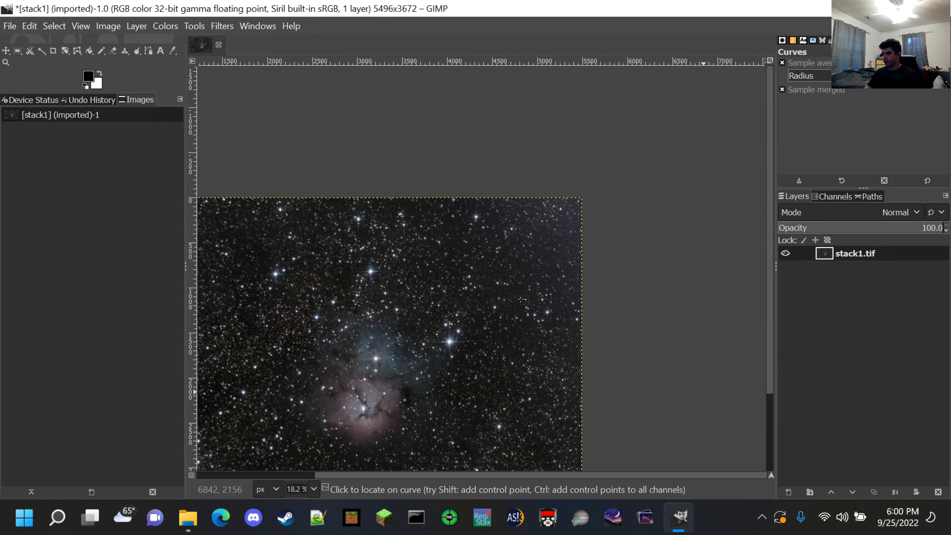
# Brighten the midtones with Levels, using an input gamma of 1.44 on the Value channel
pyautogui.click(165, 26)
pyautogui.click(191, 175)
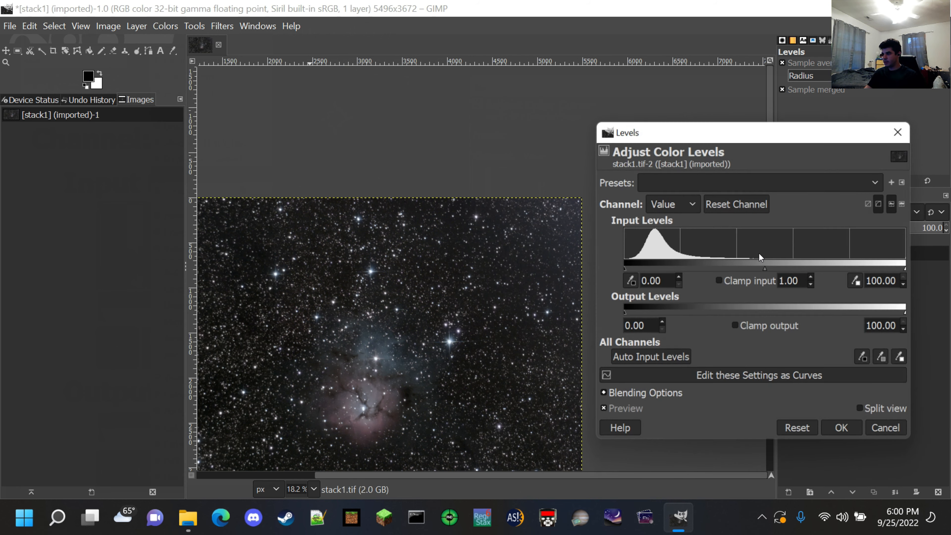
pyautogui.moveTo(765, 268); pyautogui.dragTo(742, 267)
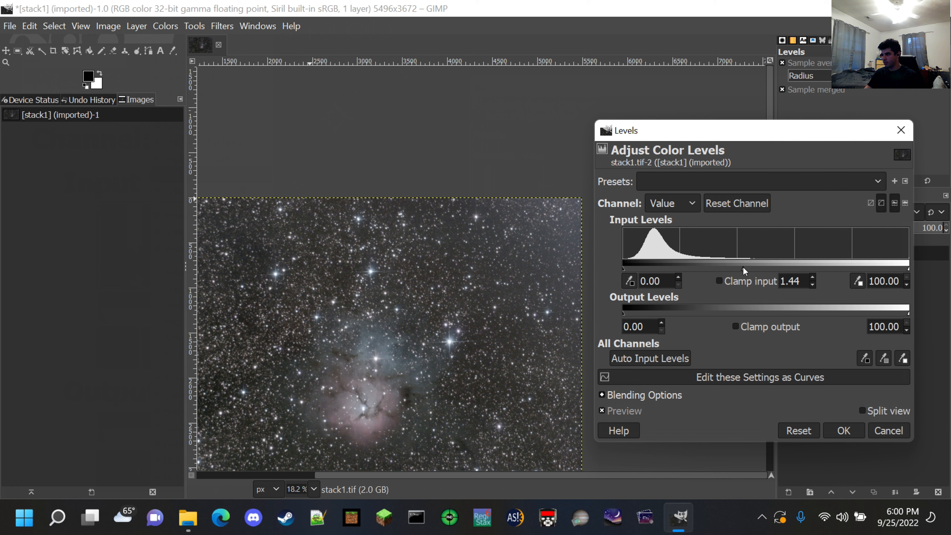
pyautogui.click(831, 428)
# Select a rectangle just inside the image borders and crop the image to it, at 4992x3408 pixels
pyautogui.press('-')
pyautogui.press('-')
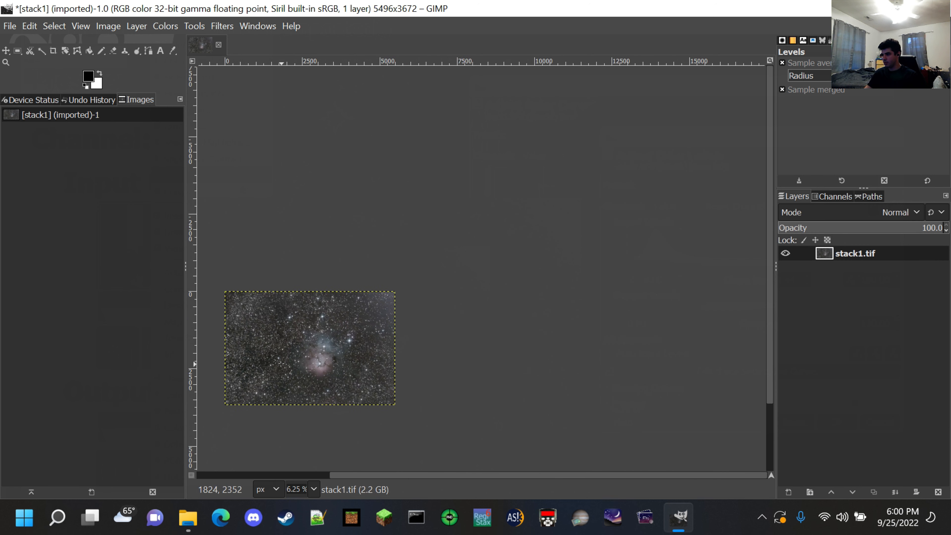
pyautogui.click(21, 52)
pyautogui.moveTo(446, 475); pyautogui.dragTo(377, 469)
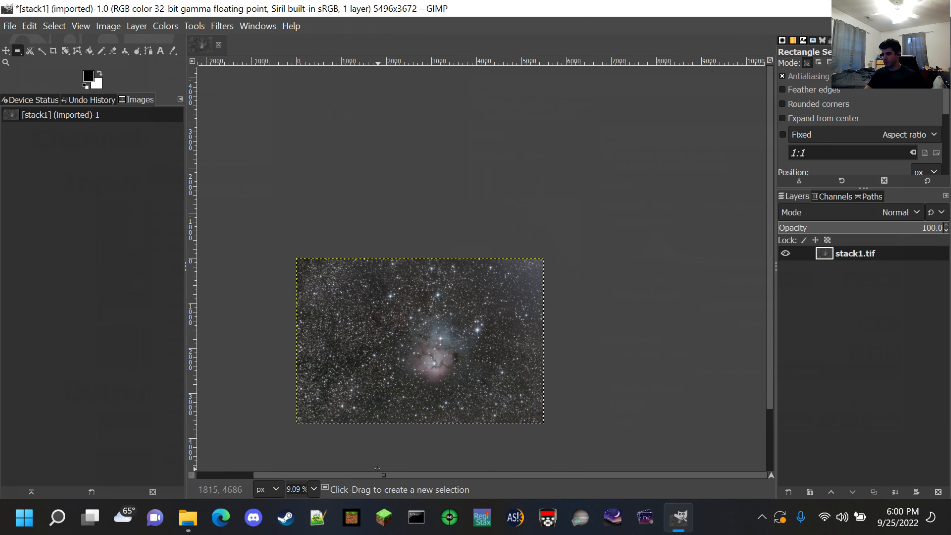
pyautogui.keyDown('ctrl'); pyautogui.scroll(1, 376, 385); pyautogui.keyUp('ctrl')
pyautogui.moveTo(283, 224); pyautogui.dragTo(592, 431)
pyautogui.click(111, 28)
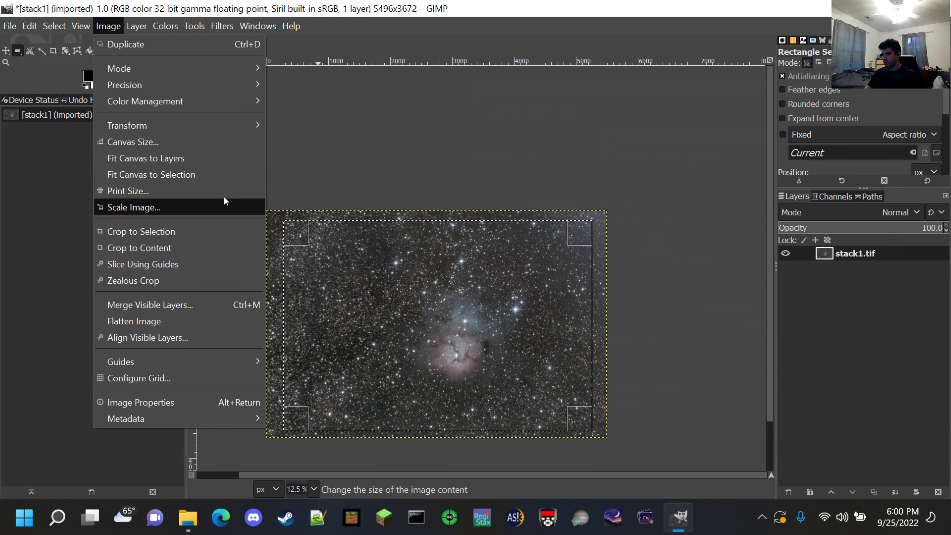
pyautogui.moveTo(109, 25)
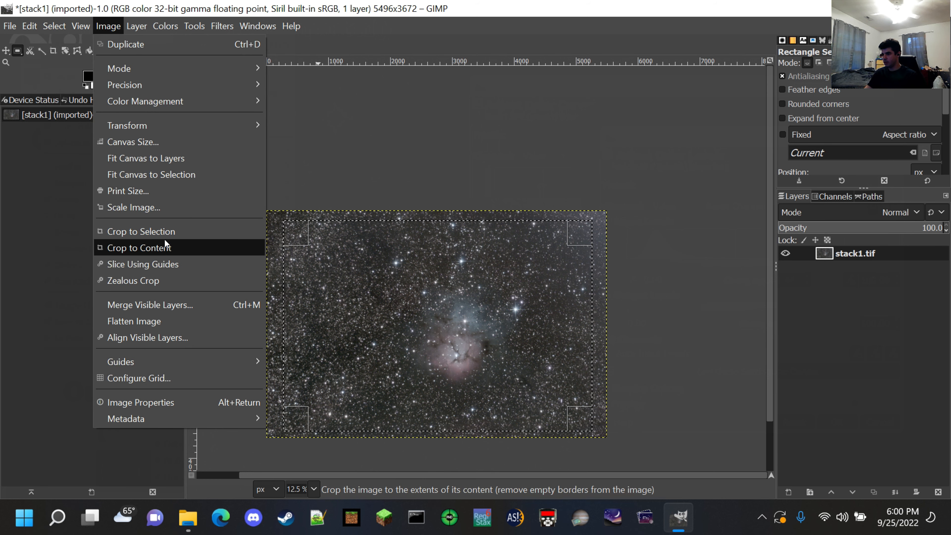
pyautogui.click(127, 230)
# Start a Curves adjustment on the cropped image and move the Value channel's black point to input 2.63, output 0
pyautogui.scroll(2, 539, 334)
pyautogui.scroll(-3, 535, 332)
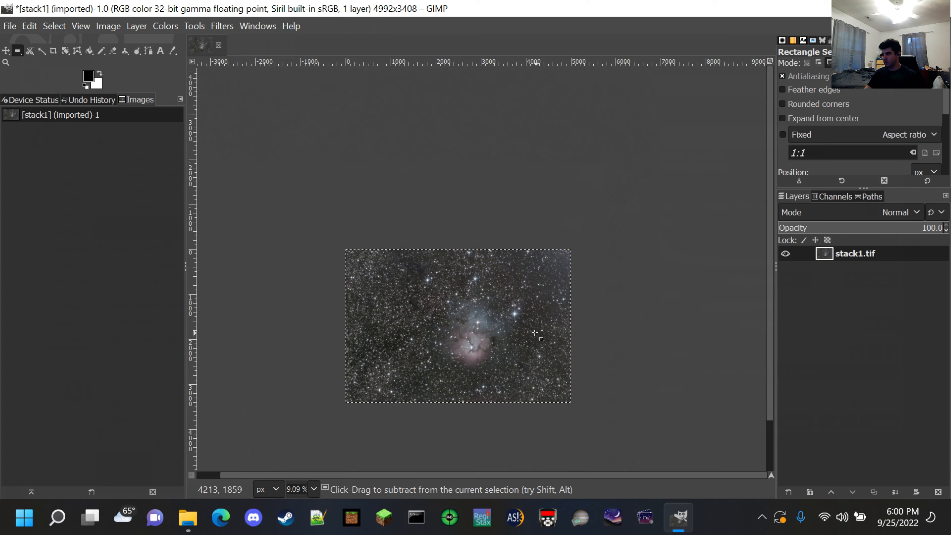
pyautogui.scroll(7, 534, 329)
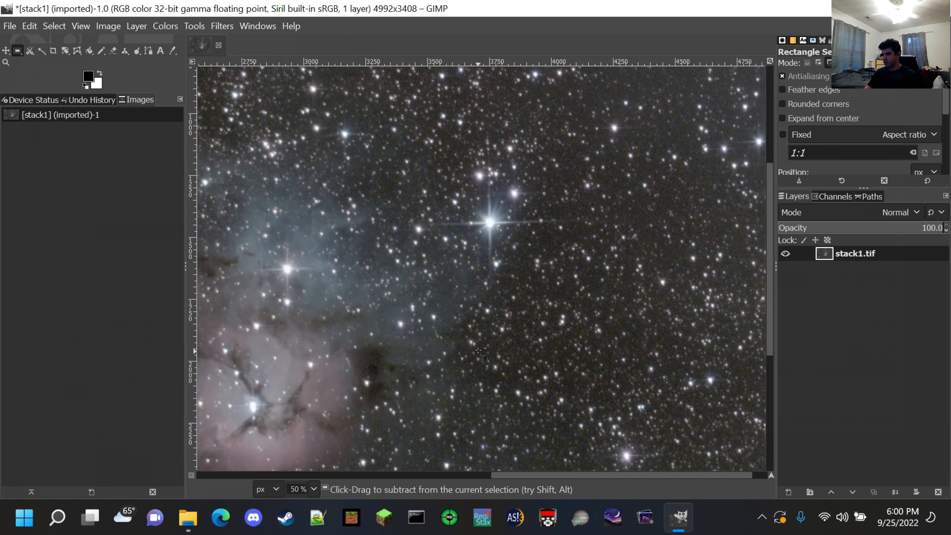
pyautogui.scroll(-6, 479, 350)
pyautogui.scroll(2, 282, 69)
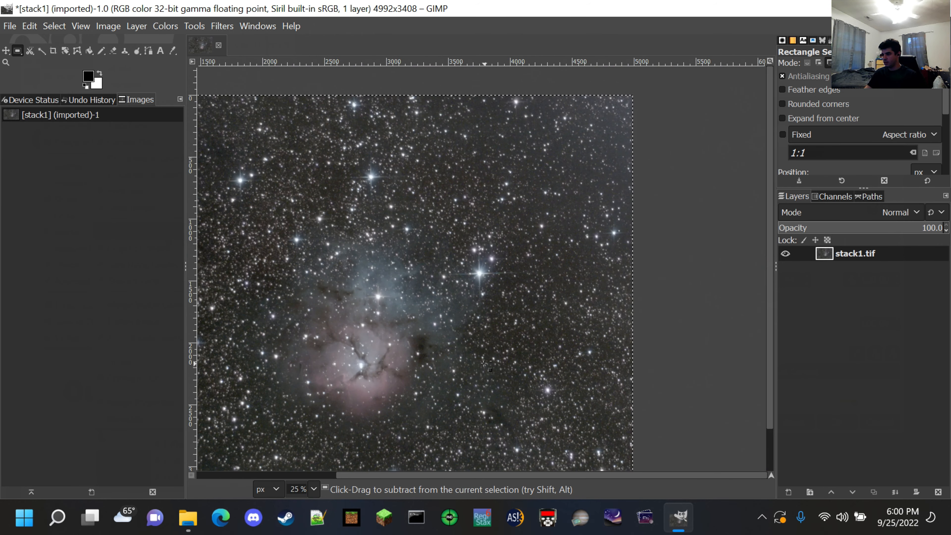
pyautogui.click(165, 26)
pyautogui.click(172, 191)
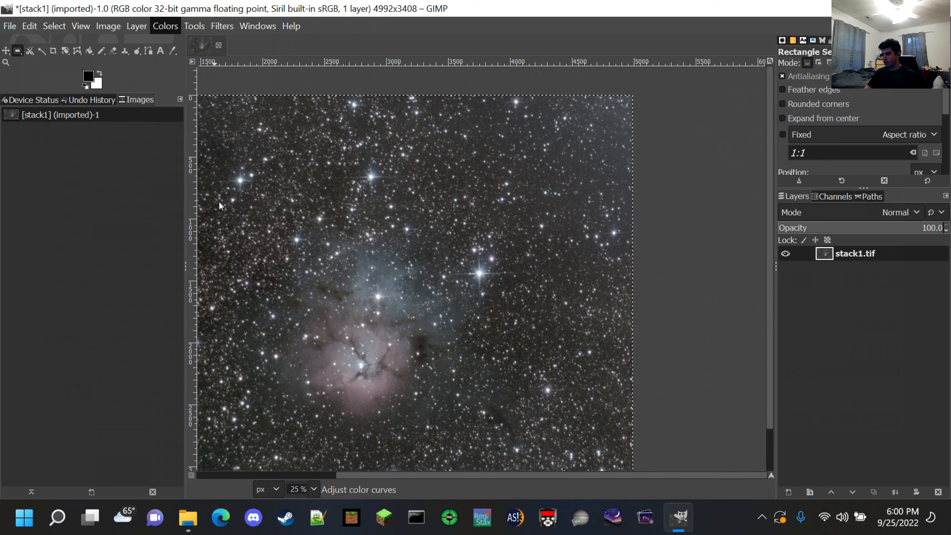
pyautogui.moveTo(485, 324); pyautogui.dragTo(498, 339)
# Check the previewed curve at full frame and closer around the nebula, and apply the Curves adjustment
pyautogui.scroll(-4, 360, 297)
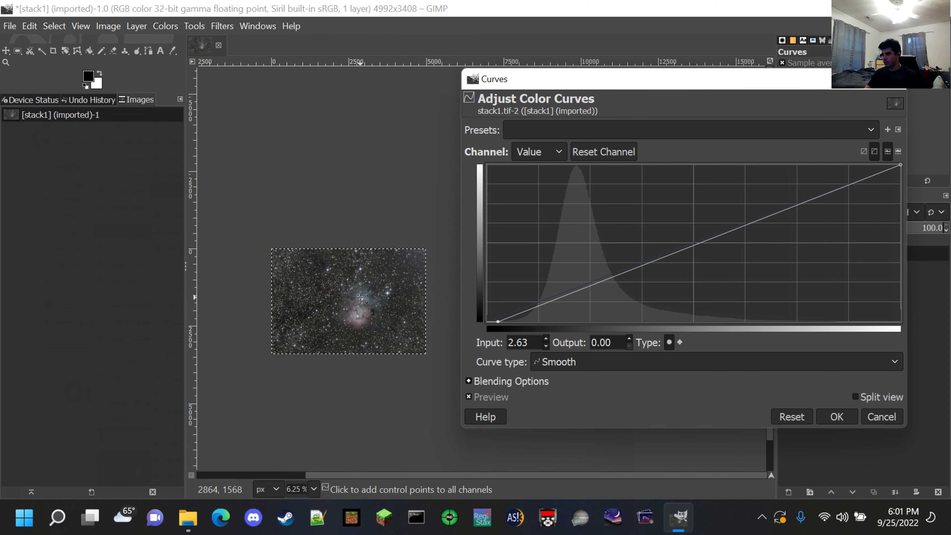
pyautogui.scroll(1, 360, 297)
pyautogui.scroll(4, 360, 297)
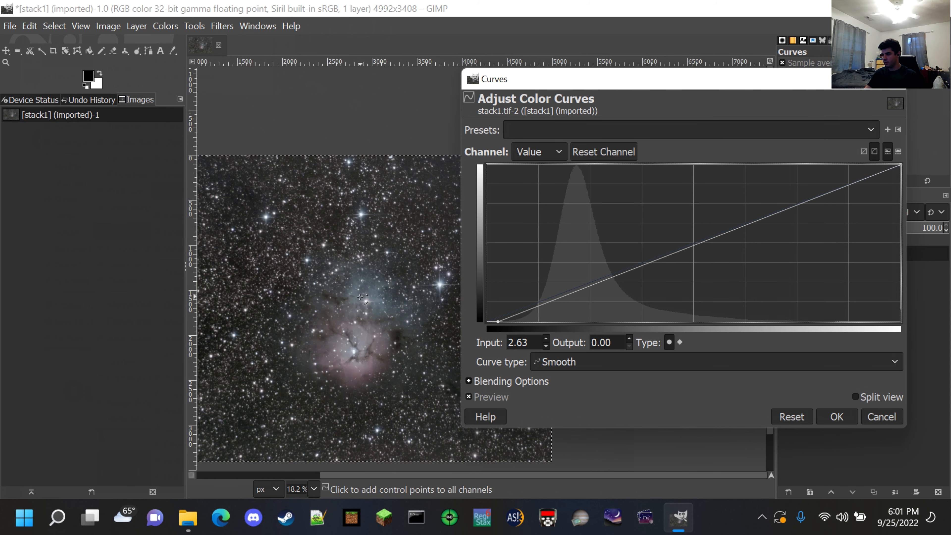
pyautogui.scroll(-3, 359, 297)
pyautogui.scroll(1, 360, 296)
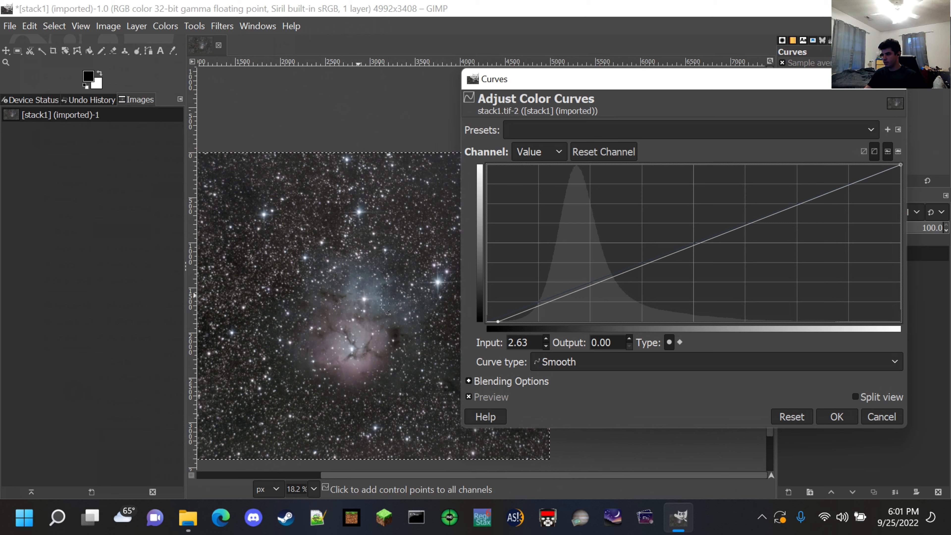
pyautogui.click(836, 416)
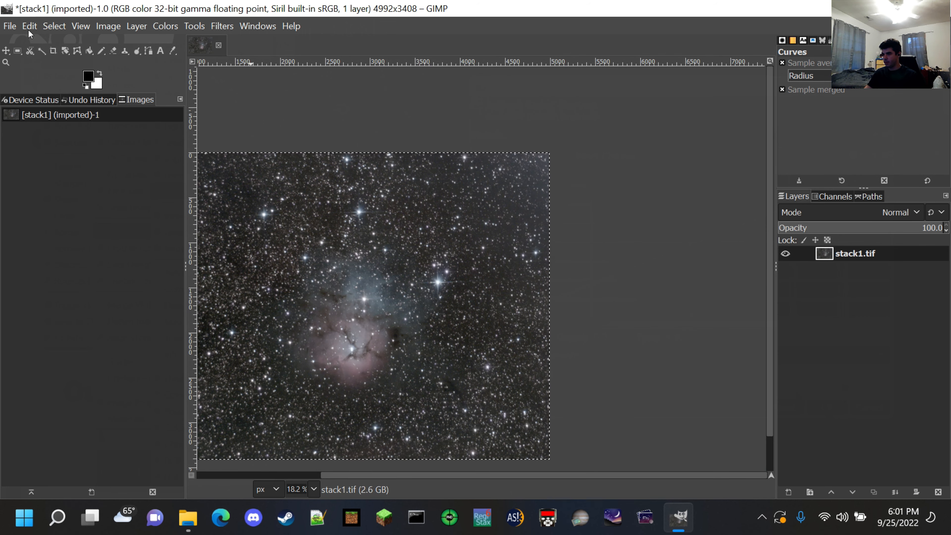
# Select a tighter rectangle that excludes the image's outer edges and crop to it, at 4510x3036 pixels
pyautogui.click(17, 50)
pyautogui.moveTo(614, 474); pyautogui.dragTo(499, 471)
pyautogui.moveTo(672, 180); pyautogui.dragTo(266, 452)
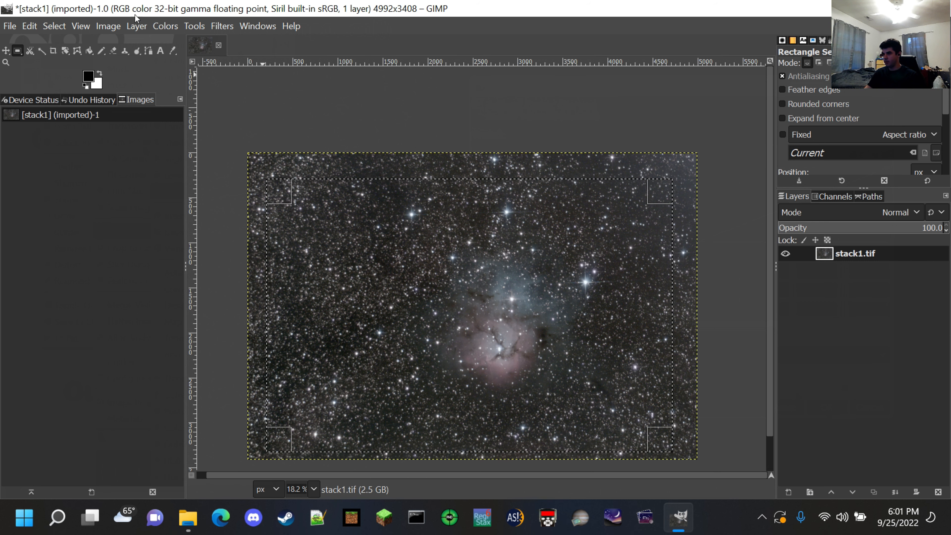
pyautogui.click(109, 26)
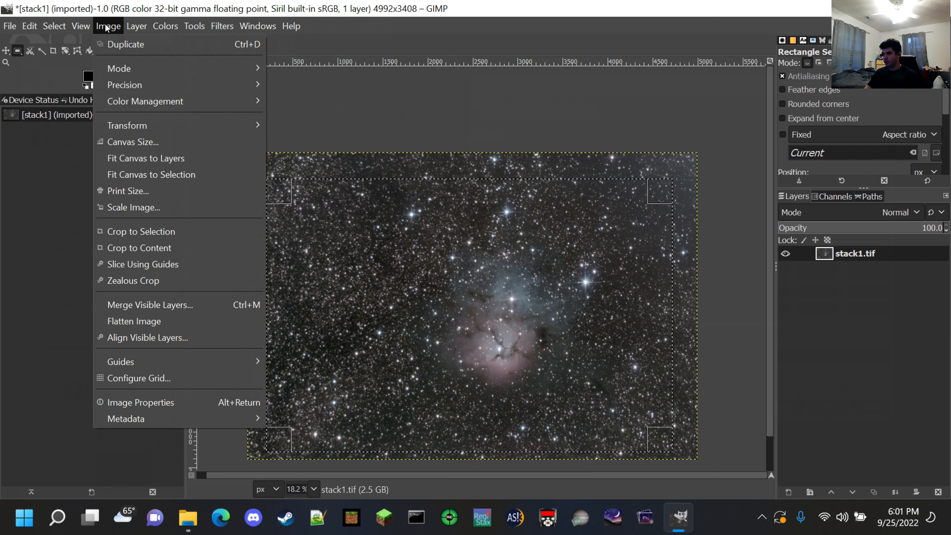
pyautogui.click(159, 231)
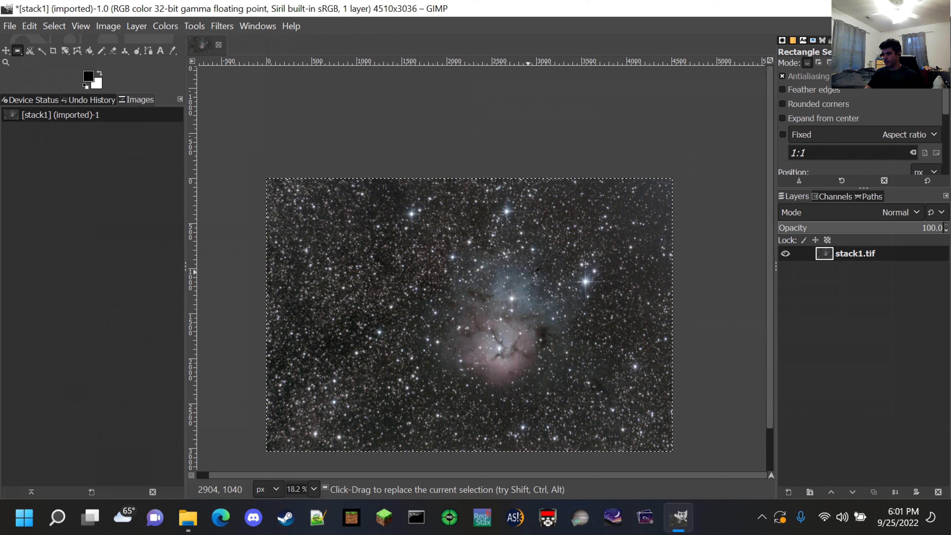
# Inspect the newly cropped image up close around the nebula and the star field beside it
pyautogui.click(165, 26)
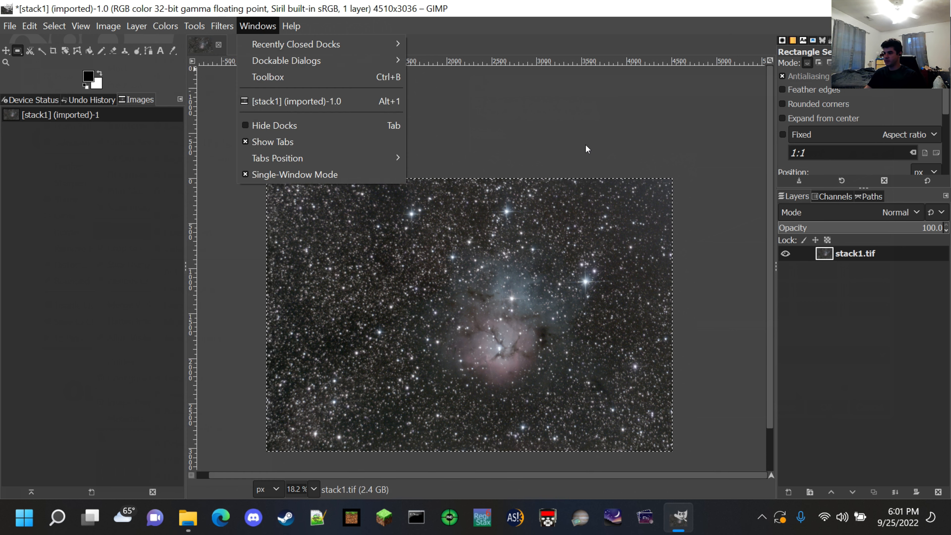
pyautogui.click(583, 9)
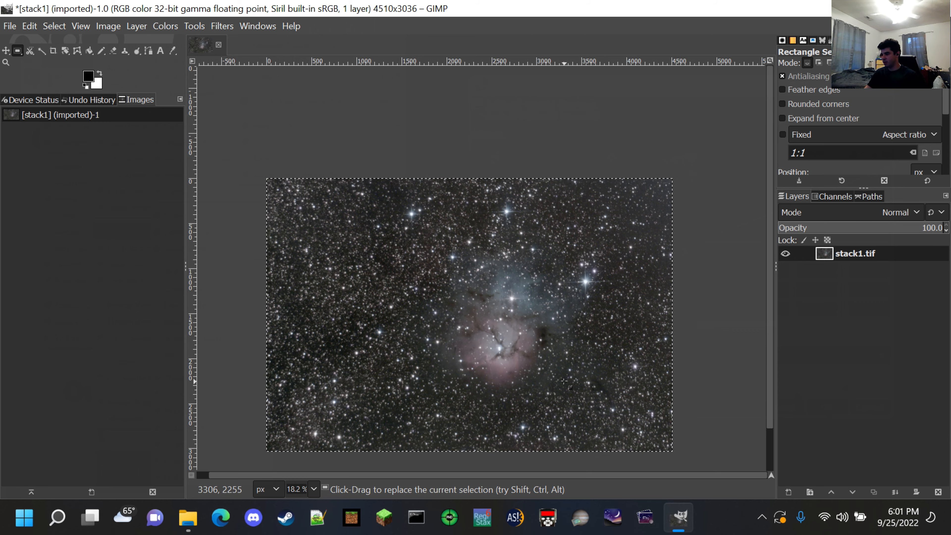
pyautogui.scroll(3, 493, 314)
pyautogui.scroll(-1, 301, 232)
pyautogui.scroll(1, 295, 228)
pyautogui.scroll(-2, 295, 224)
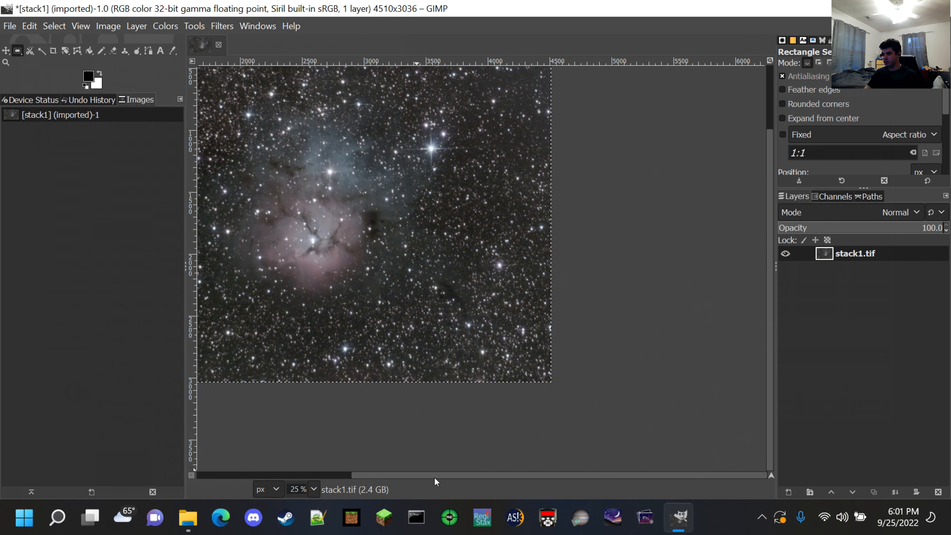
pyautogui.hscroll(-3, 436, 476)
# Boost the image's color with a Saturation scale of 1.834, checking the nebula in the preview before applying it
pyautogui.click(165, 26)
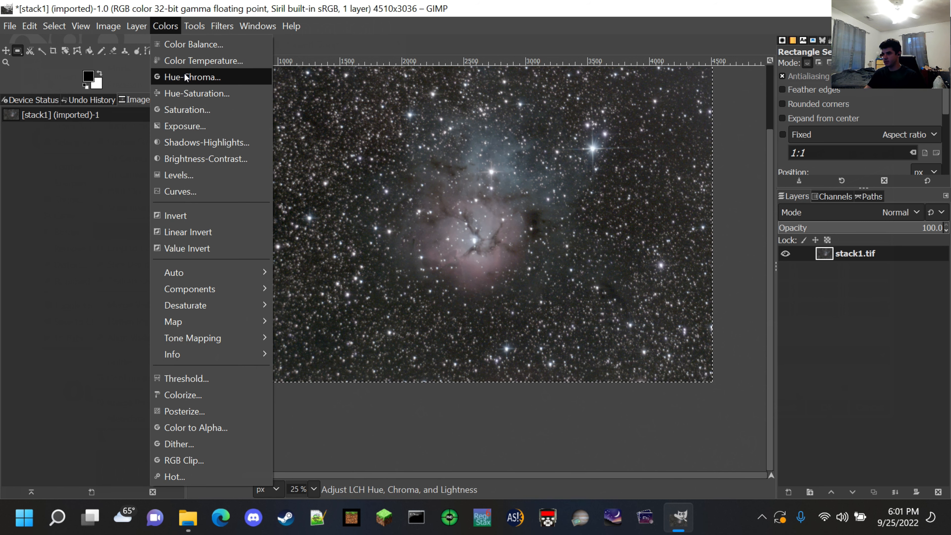
pyautogui.click(202, 110)
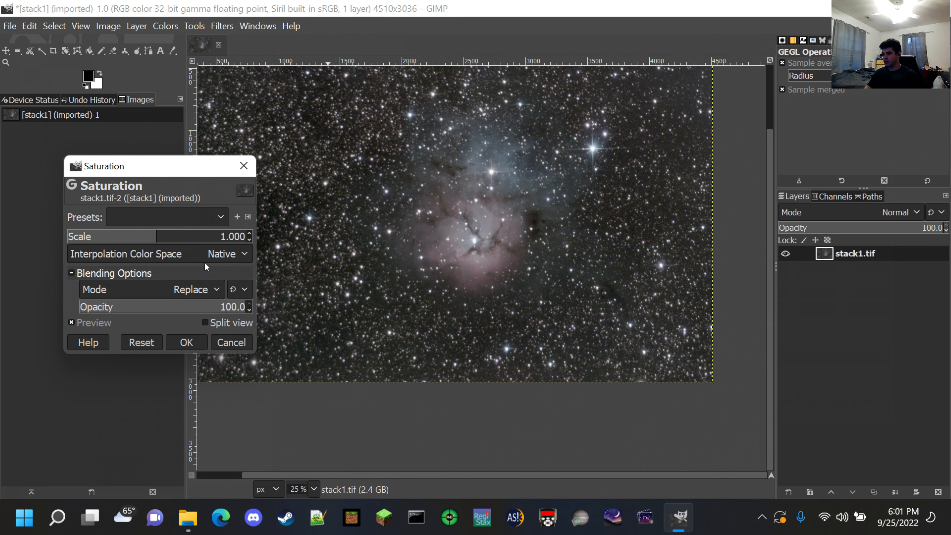
pyautogui.moveTo(172, 236); pyautogui.dragTo(221, 236)
pyautogui.scroll(5, 343, 220)
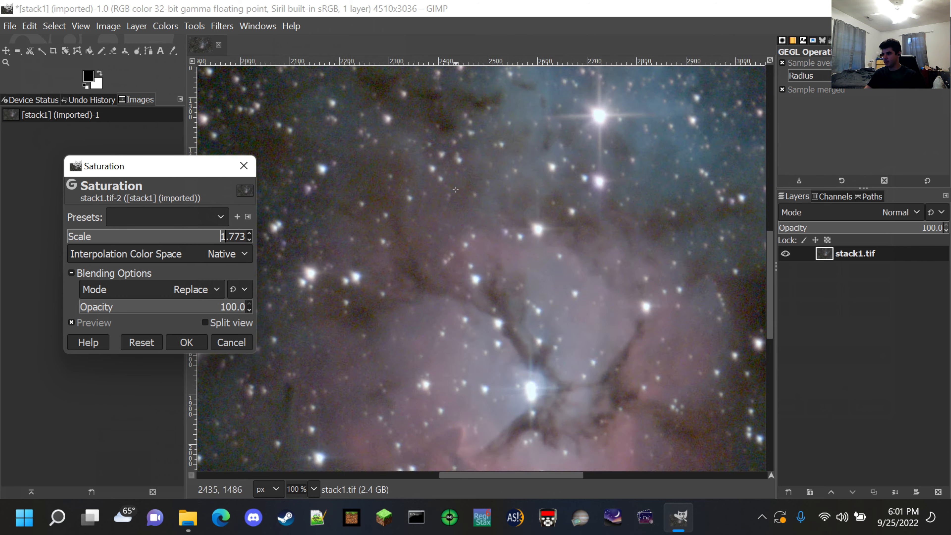
pyautogui.scroll(-5, 486, 225)
pyautogui.scroll(2, 621, 192)
pyautogui.scroll(2, 621, 192)
pyautogui.scroll(-2, 612, 222)
pyautogui.scroll(-3, 542, 259)
pyautogui.scroll(2, 574, 243)
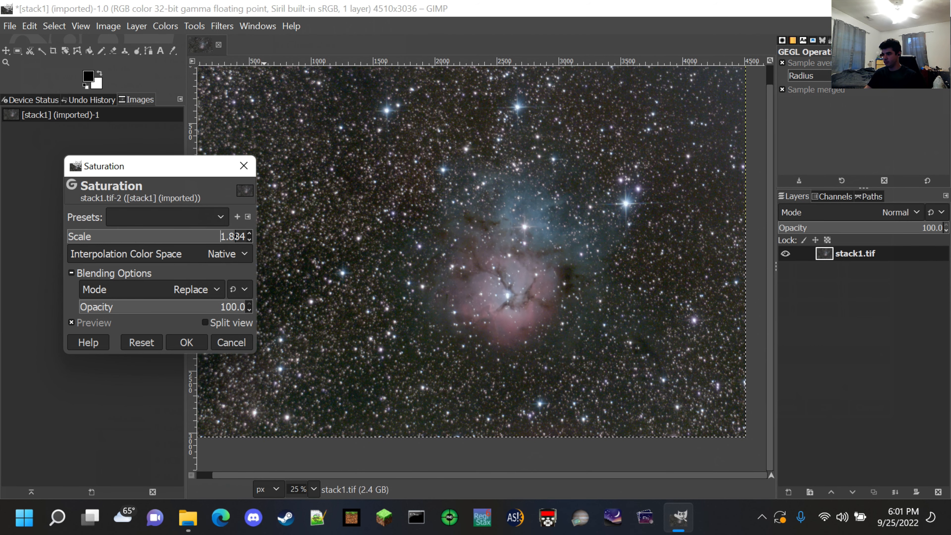
pyautogui.click(202, 347)
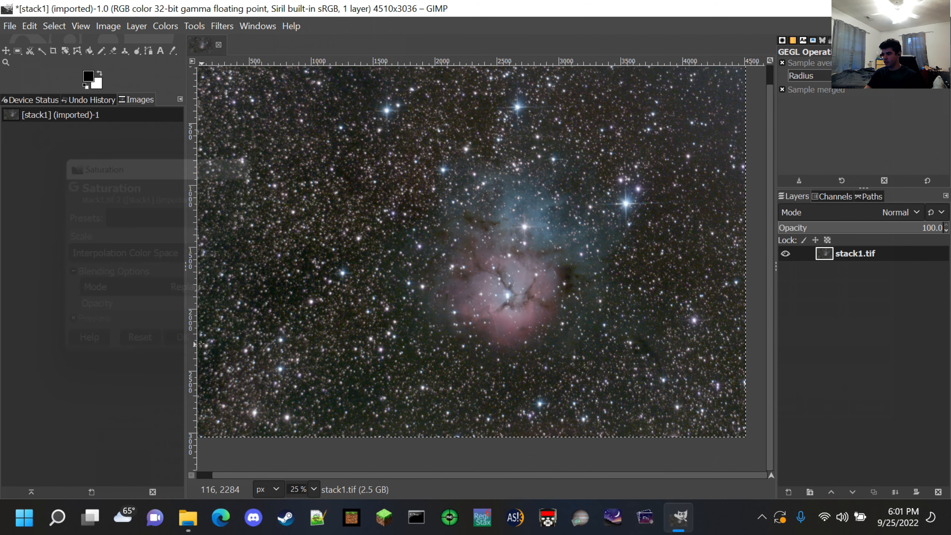
# Examine the saturated image at several magnifications, checking the nebula's colors and the surrounding star field
pyautogui.scroll(-5, 556, 284)
pyautogui.scroll(5, 556, 283)
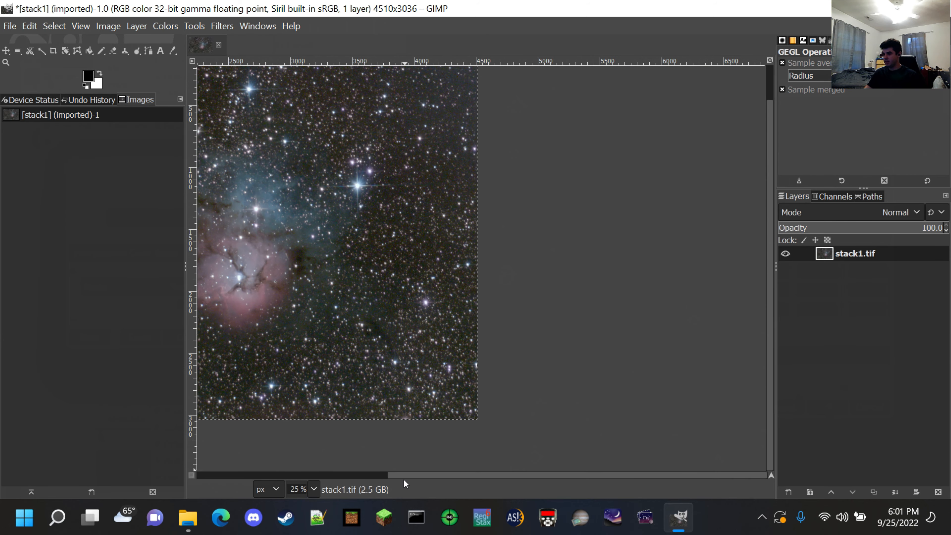
pyautogui.moveTo(412, 476); pyautogui.dragTo(301, 475)
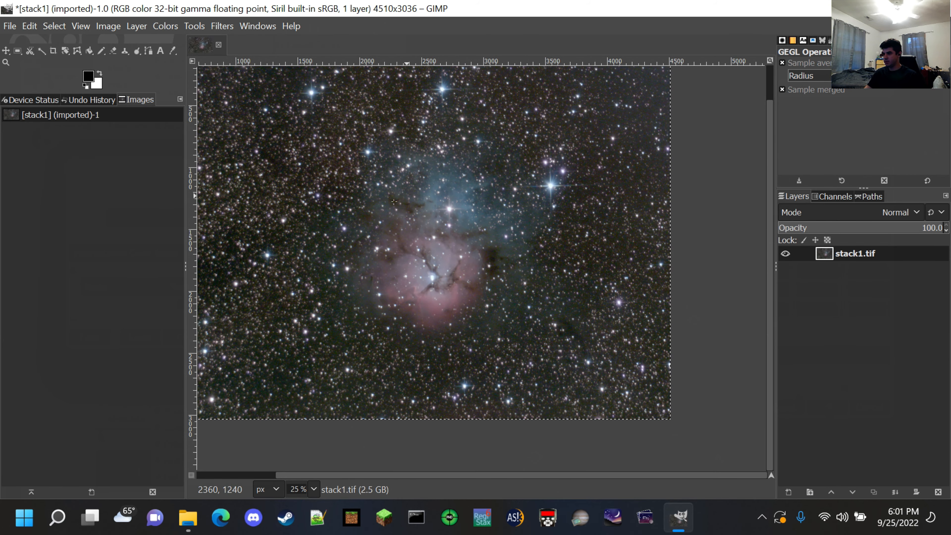
pyautogui.scroll(-3, 394, 202)
pyautogui.scroll(3, 623, 283)
pyautogui.scroll(-1, 604, 186)
pyautogui.scroll(1, 620, 193)
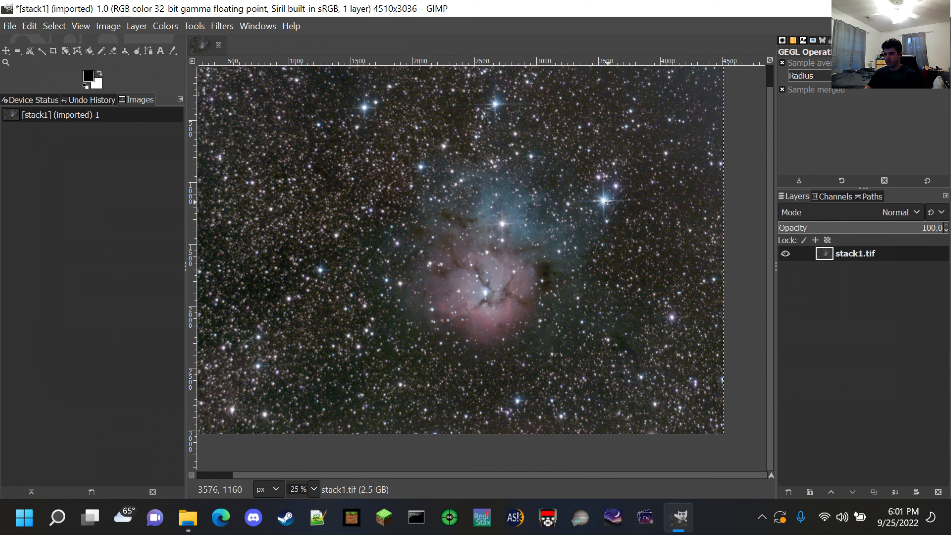
# Save the edited image as stack1.xcf in the Trifid folder
pyautogui.hotkey('ctrl', 's')
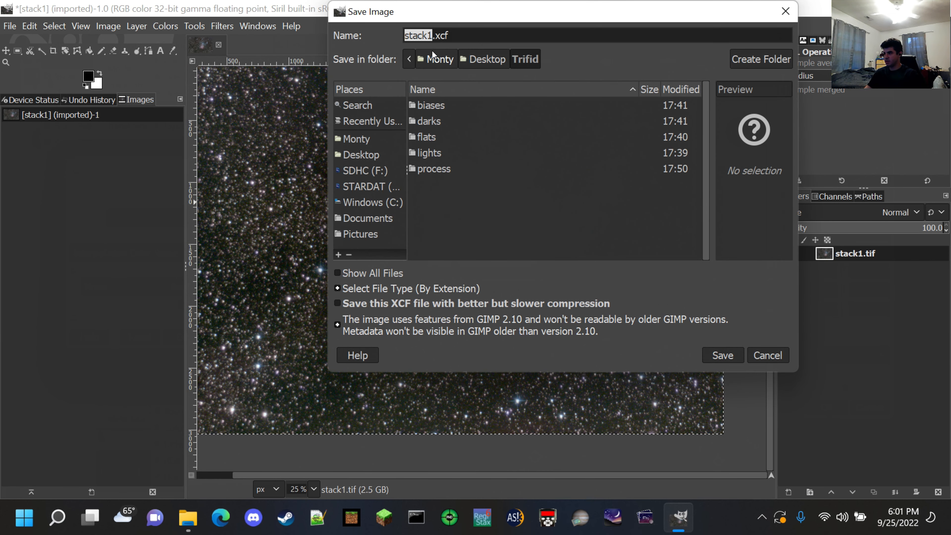
pyautogui.click(721, 356)
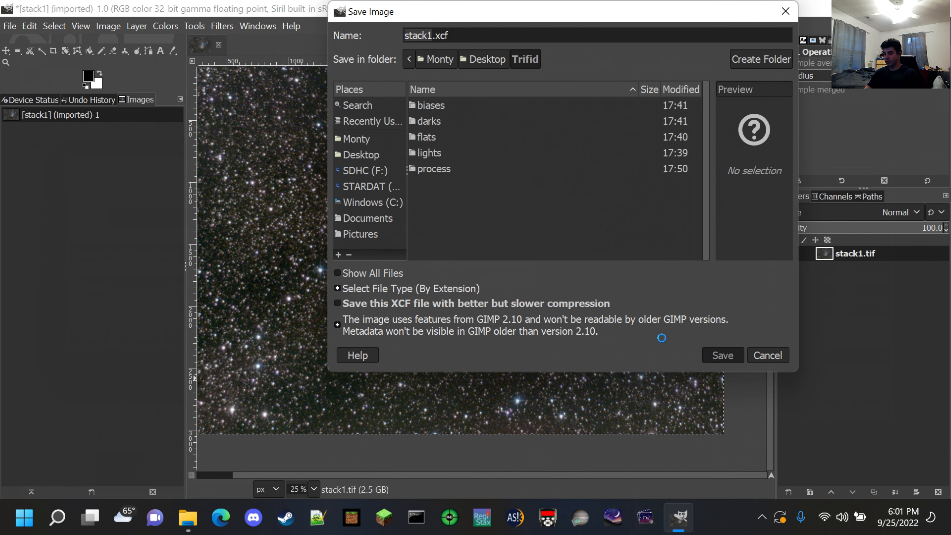
# Export the image to the Trifid folder as final.jpg with JPEG quality 90
pyautogui.hotkey('ctrl', 'shift', 'e')
pyautogui.click(463, 128)
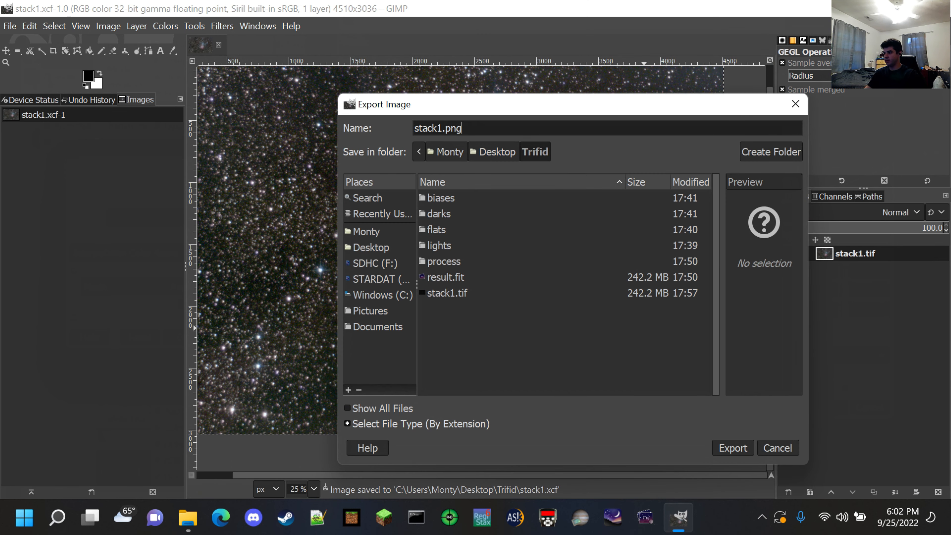
pyautogui.write('jpg')
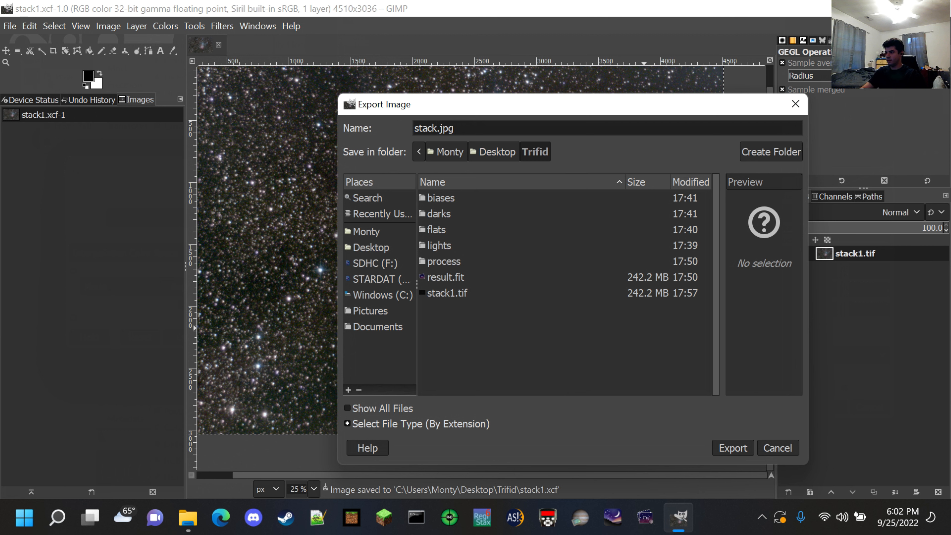
pyautogui.write('fiom')
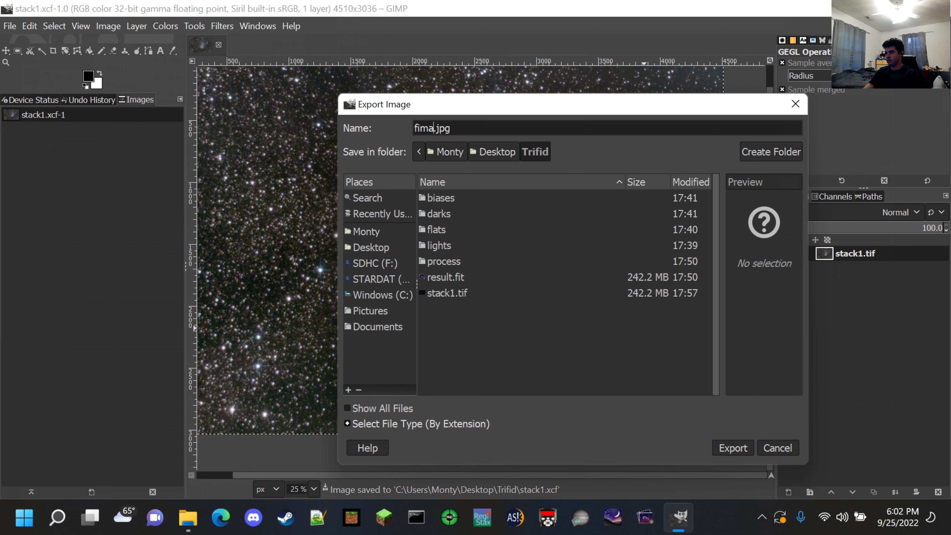
pyautogui.write('a;')
pyautogui.press('BackSpace')
pyautogui.press('BackSpace')
pyautogui.write('i')
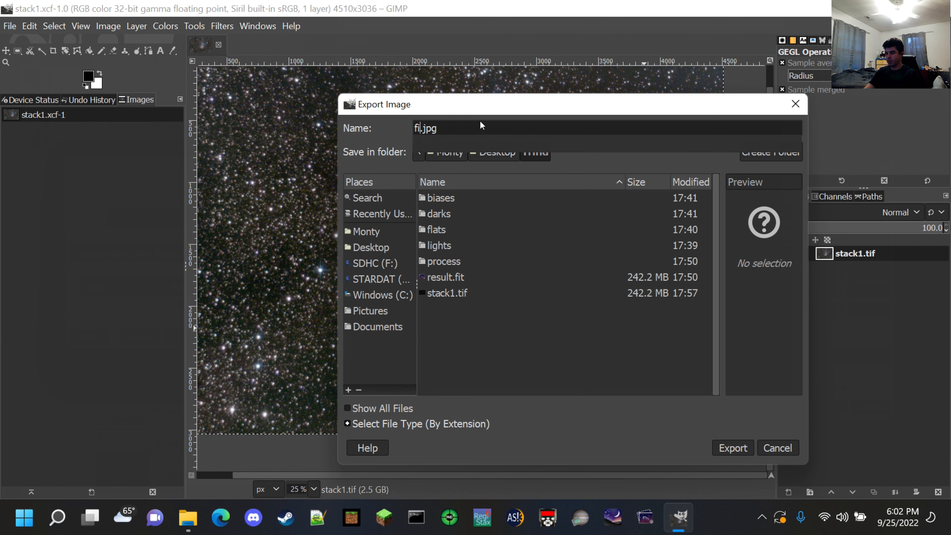
pyautogui.click(746, 448)
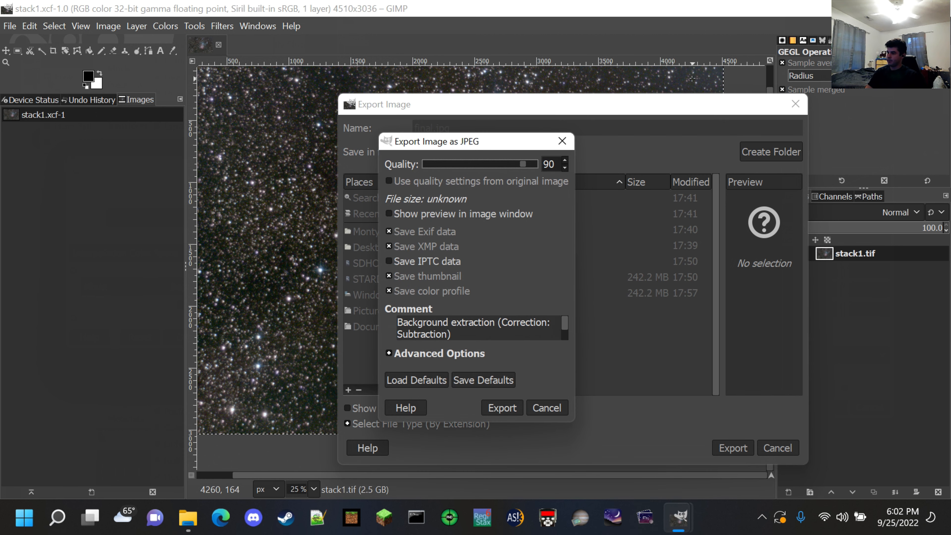
pyautogui.click(508, 407)
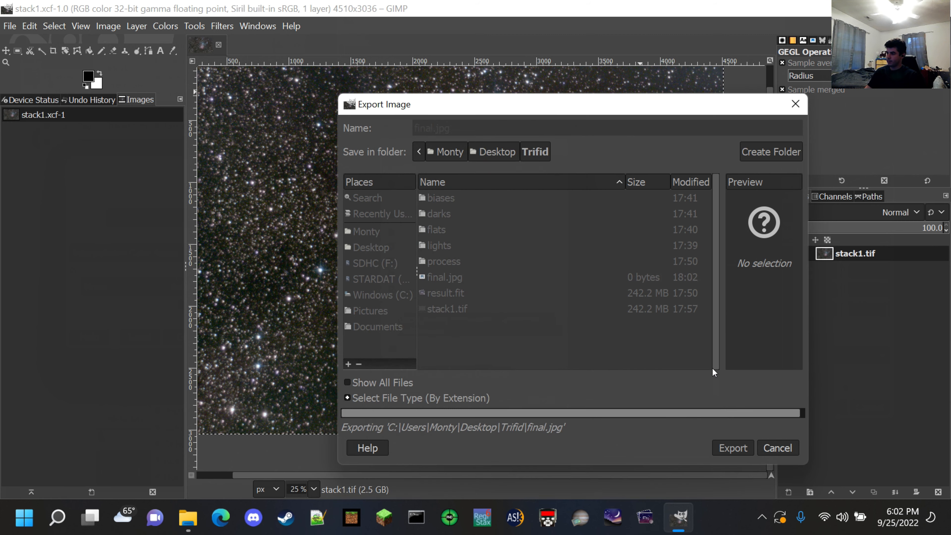
# Close GIMP and open the raw frame M20_00018.fits from the lights subfolder of the desktop's Trifid folder
pyautogui.click(939, 7)
pyautogui.doubleClick(582, 178)
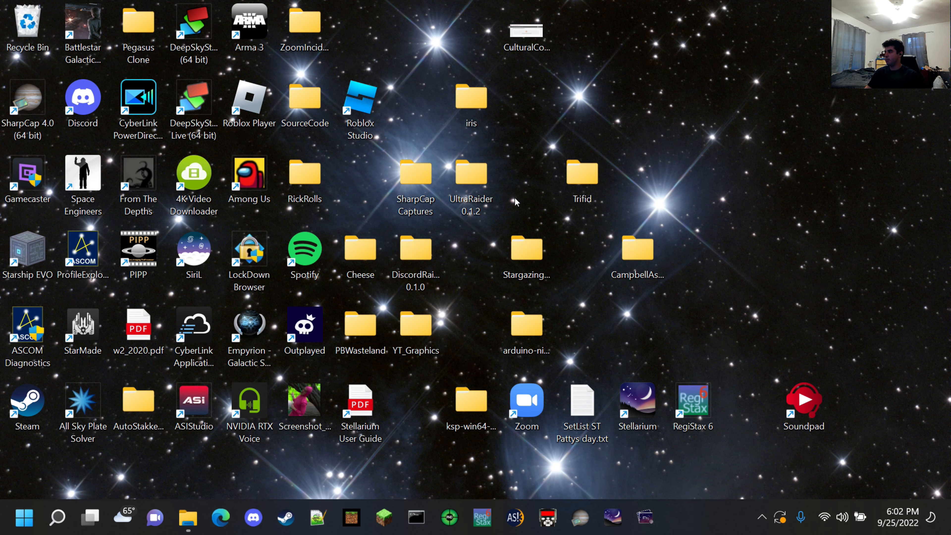
pyautogui.scroll(-2, 370, 344)
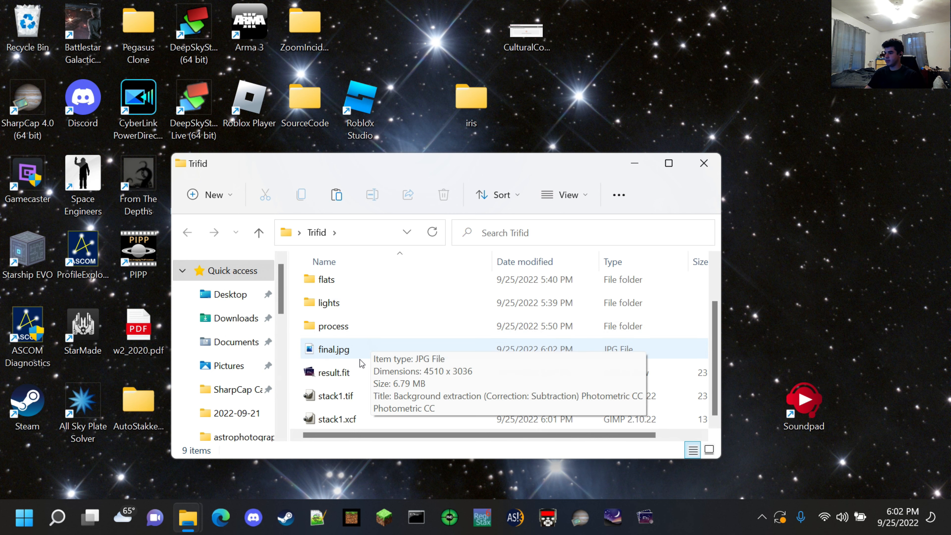
pyautogui.doubleClick(366, 309)
pyautogui.scroll(-10, 366, 312)
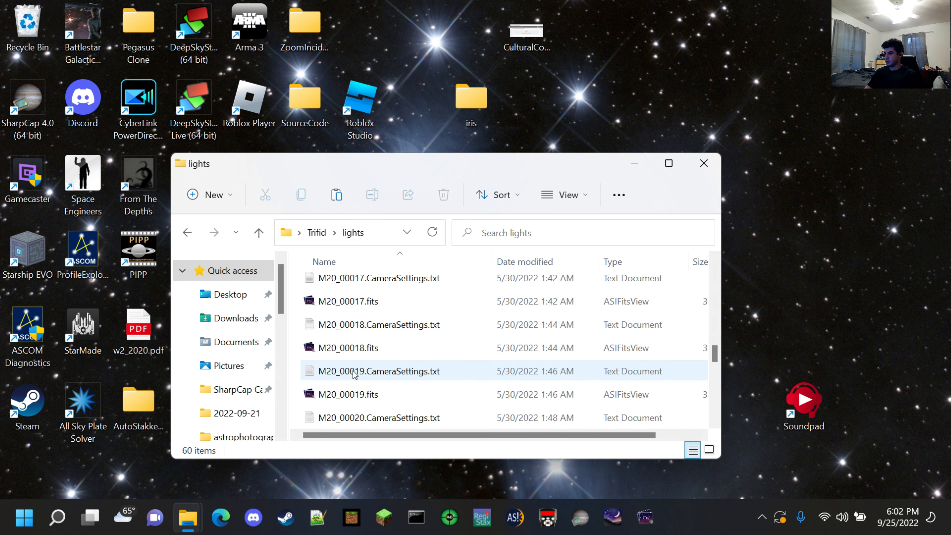
pyautogui.click(362, 348)
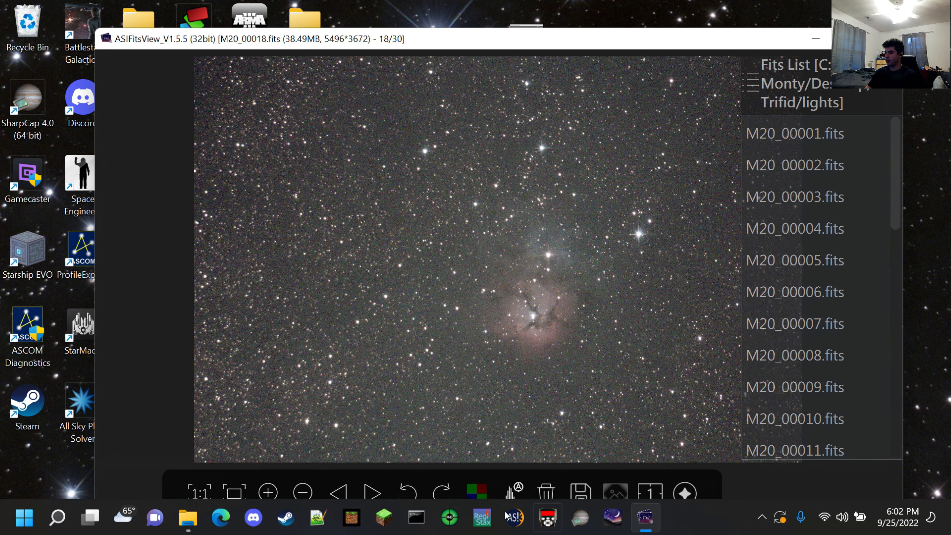
# Return to the Trifid folder in File Explorer and open the exported final.jpg for viewing
pyautogui.moveTo(188, 517)
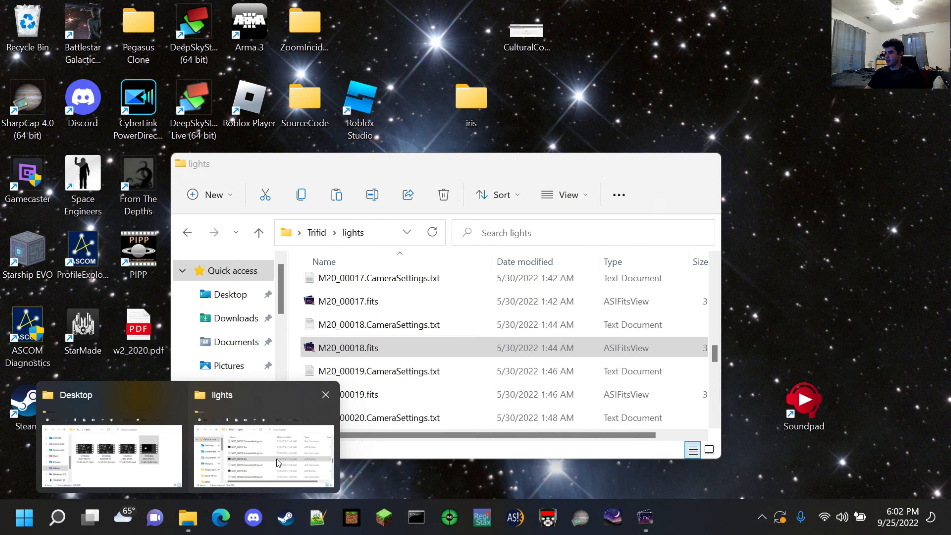
pyautogui.click(264, 453)
pyautogui.click(320, 227)
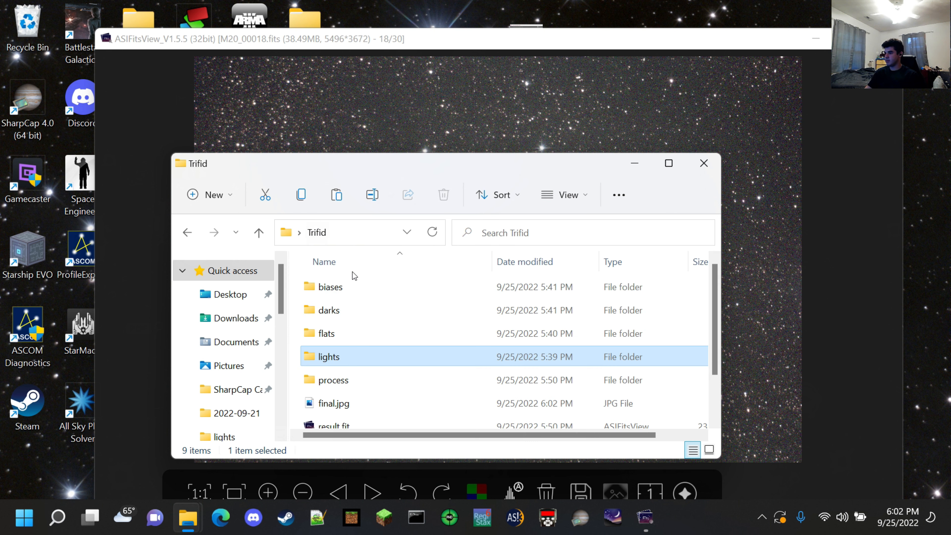
pyautogui.doubleClick(335, 403)
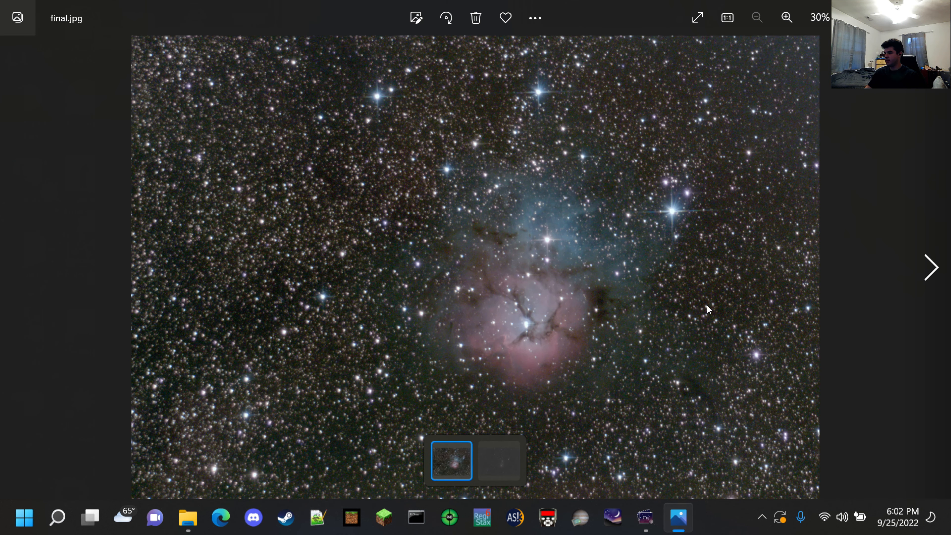
# Compare the single raw frame M20_00018.fits in ASIFitsView with final.jpg in Photos, alternating between the two windows
pyautogui.click(645, 517)
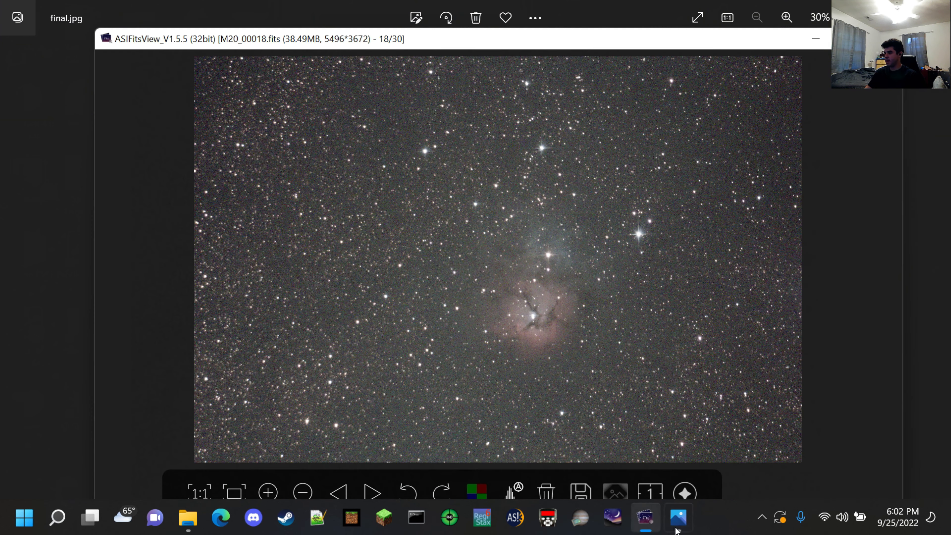
pyautogui.click(674, 526)
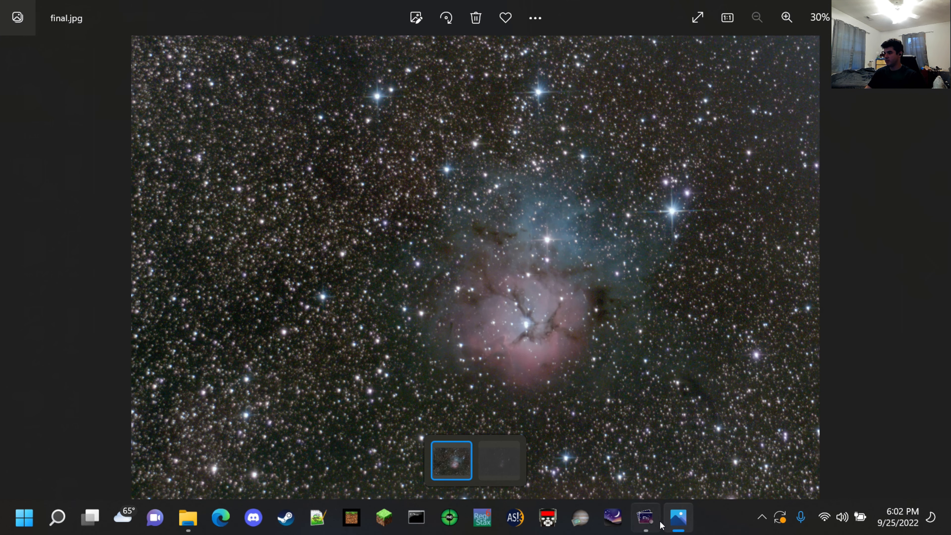
pyautogui.click(658, 523)
pyautogui.moveTo(670, 522)
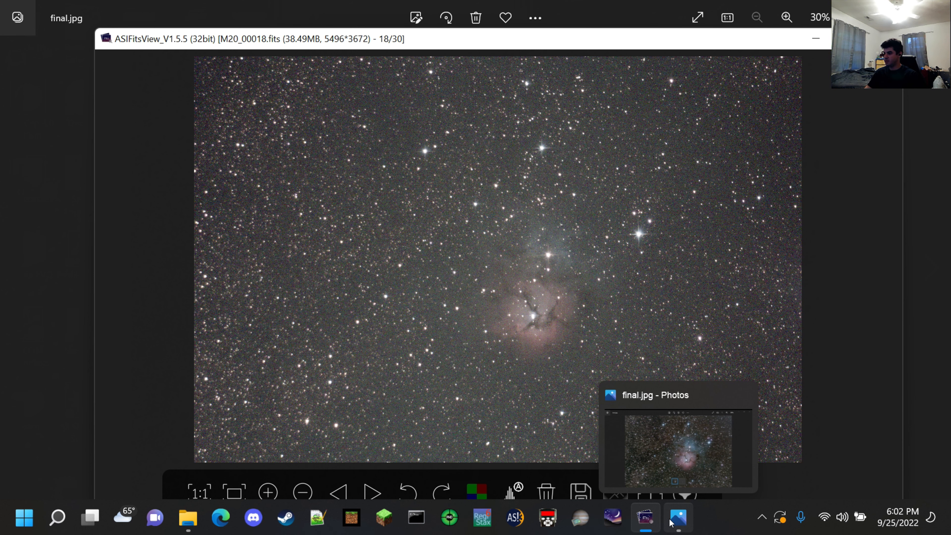
pyautogui.click(670, 522)
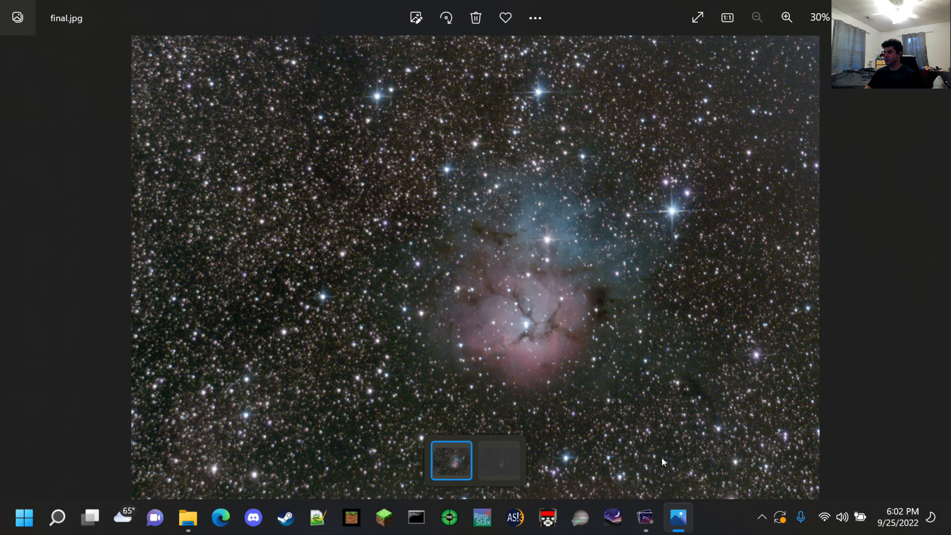
pyautogui.click(644, 521)
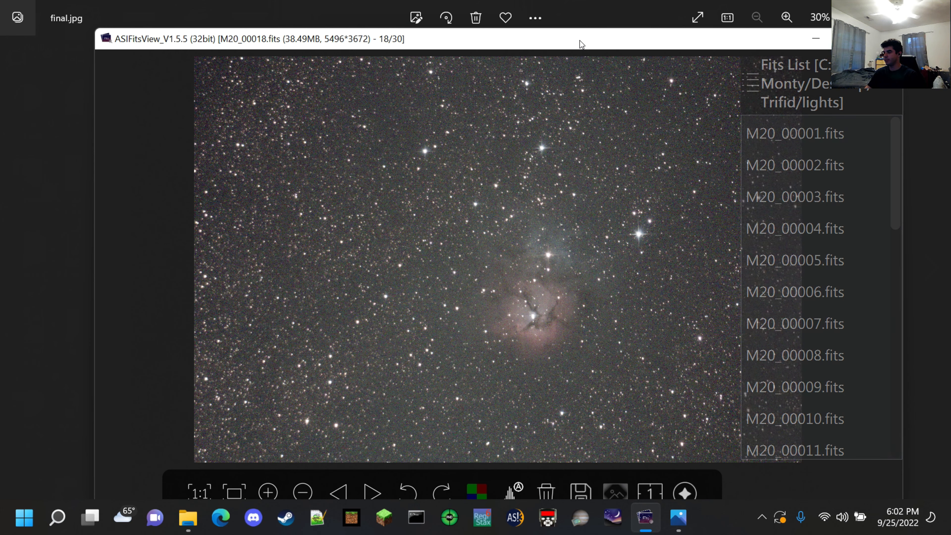